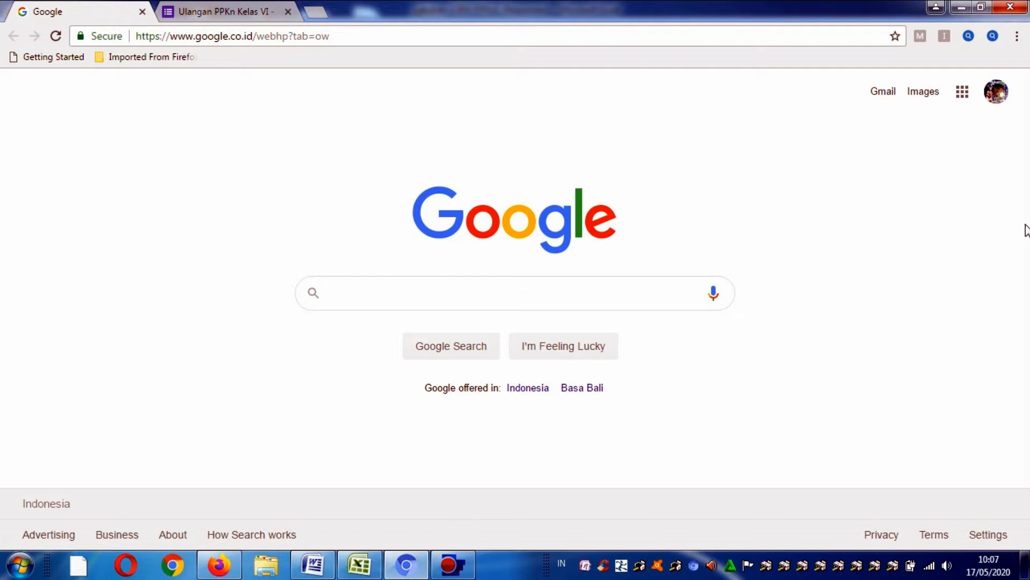
# - Open Google Drive from the Google homepage and create a new blank Google Form
pyautogui.click(962, 102)
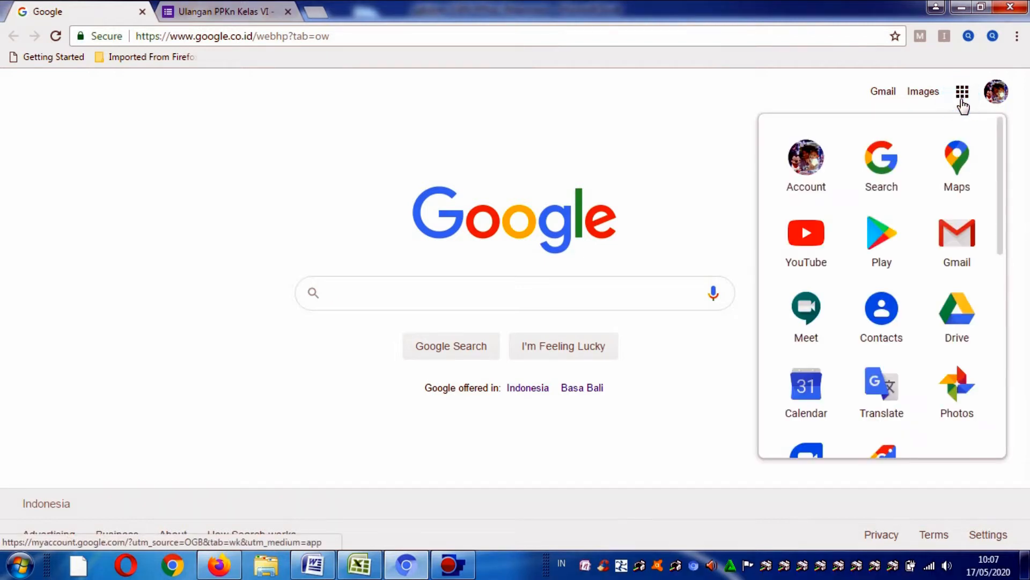
pyautogui.click(961, 313)
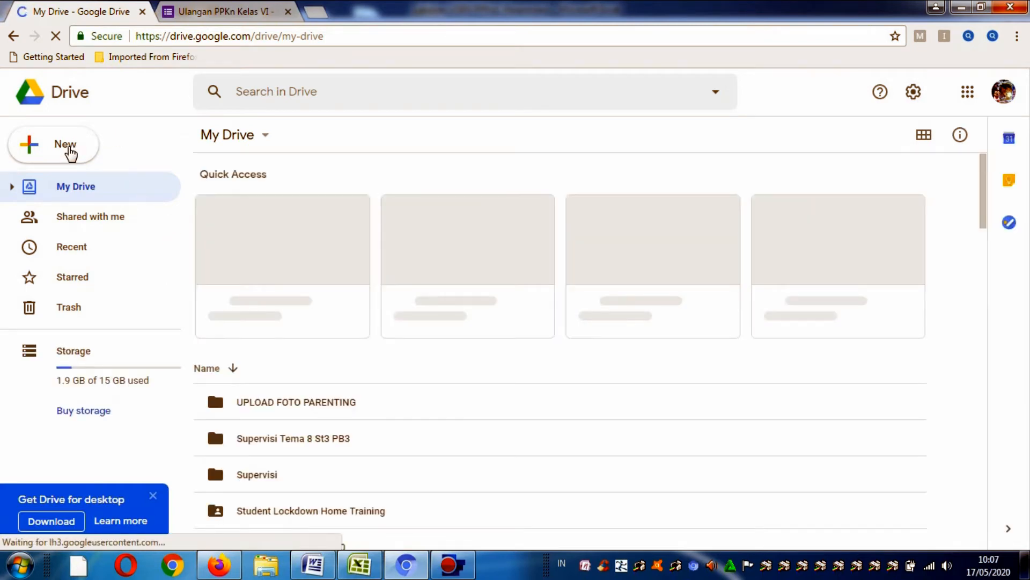
pyautogui.click(68, 147)
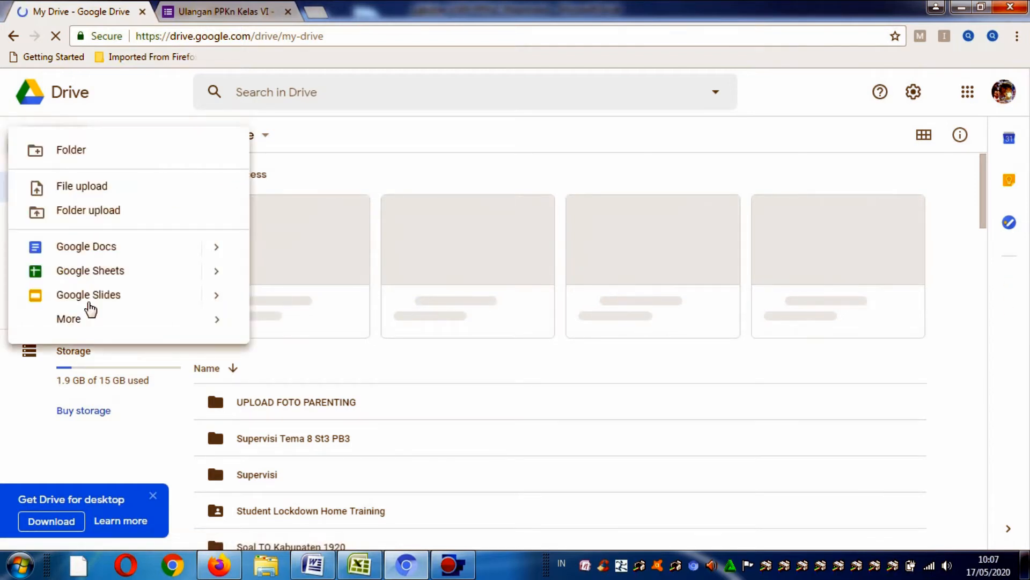
pyautogui.click(94, 322)
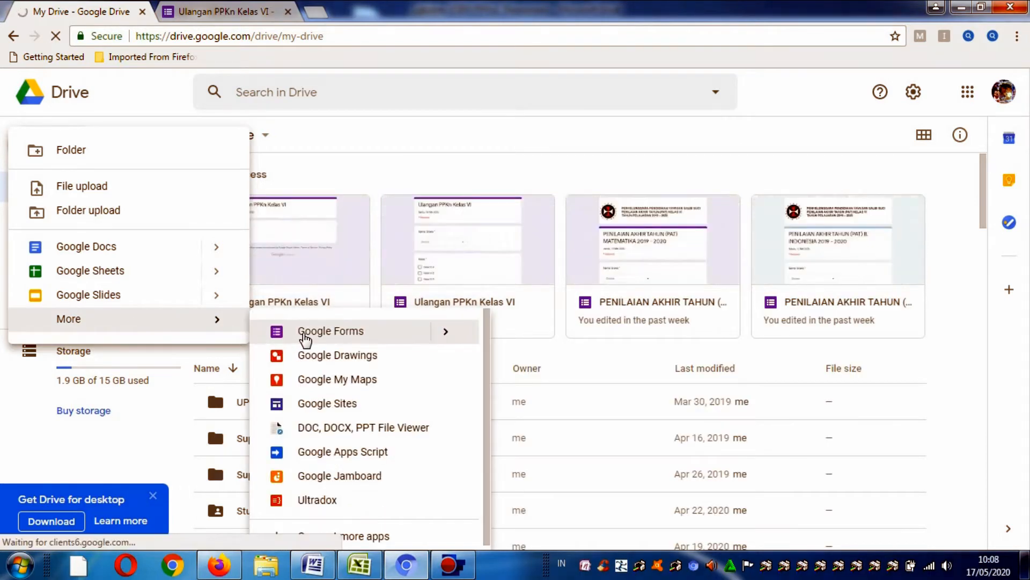
pyautogui.click(303, 337)
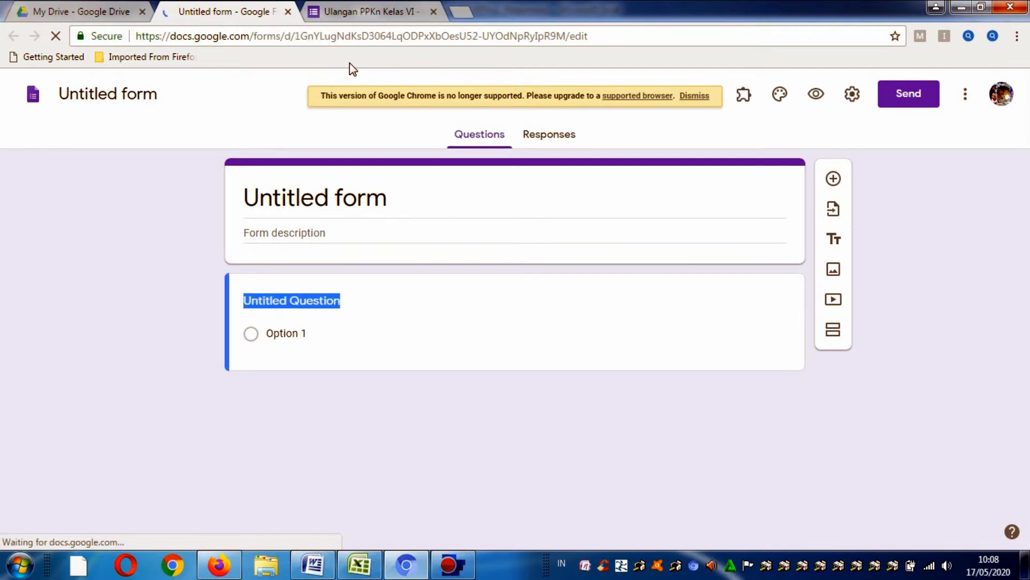
# - Name the form "Ulangan PPKn Kelas VI" and apply that name as the form's heading
pyautogui.click(160, 97)
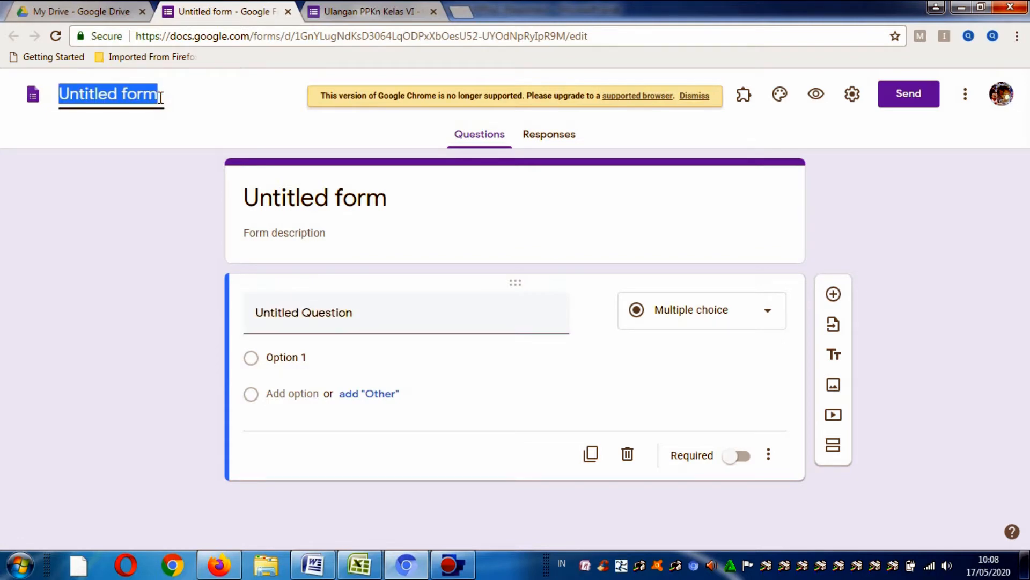
pyautogui.write('UlaN')
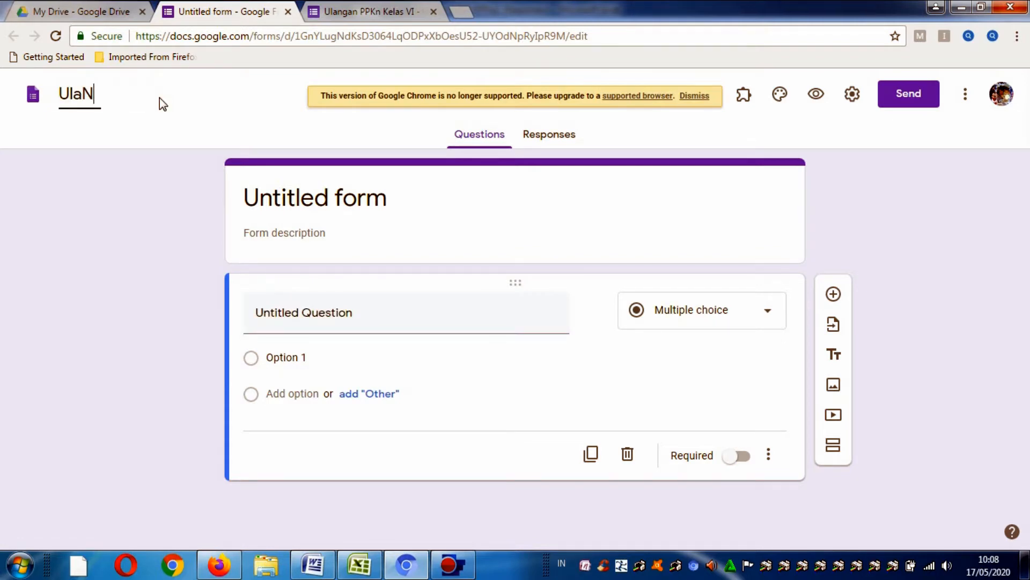
pyautogui.press('BackSpace')
pyautogui.write('ngan PPKn')
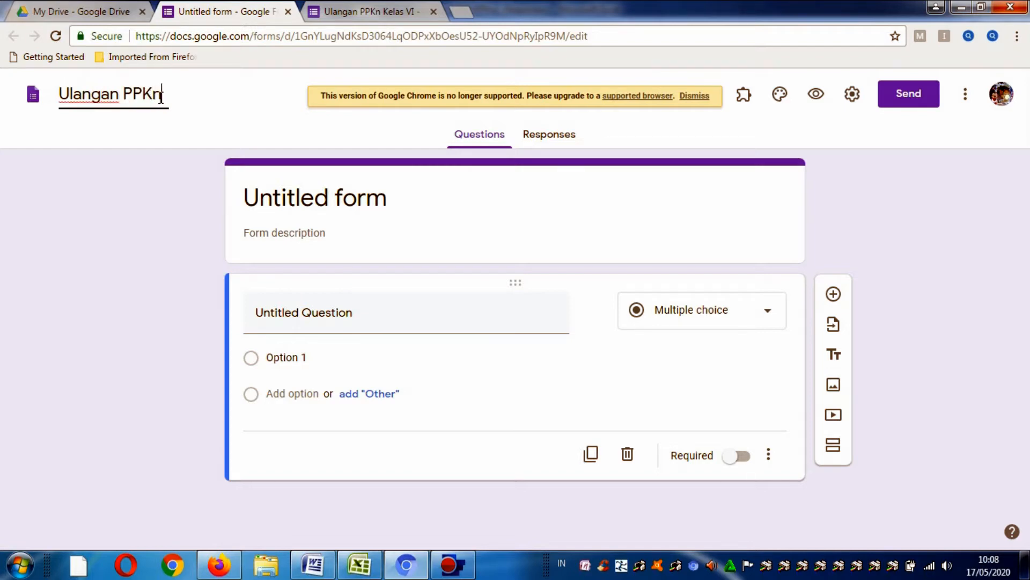
pyautogui.write(' Kelas V')
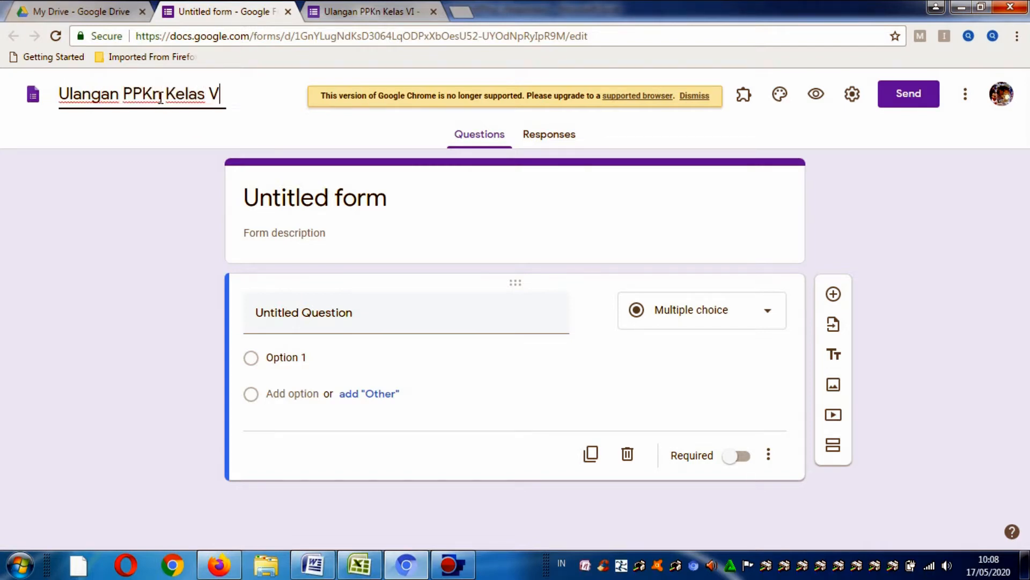
pyautogui.write('IO')
pyautogui.press('BackSpace')
pyautogui.click(259, 174)
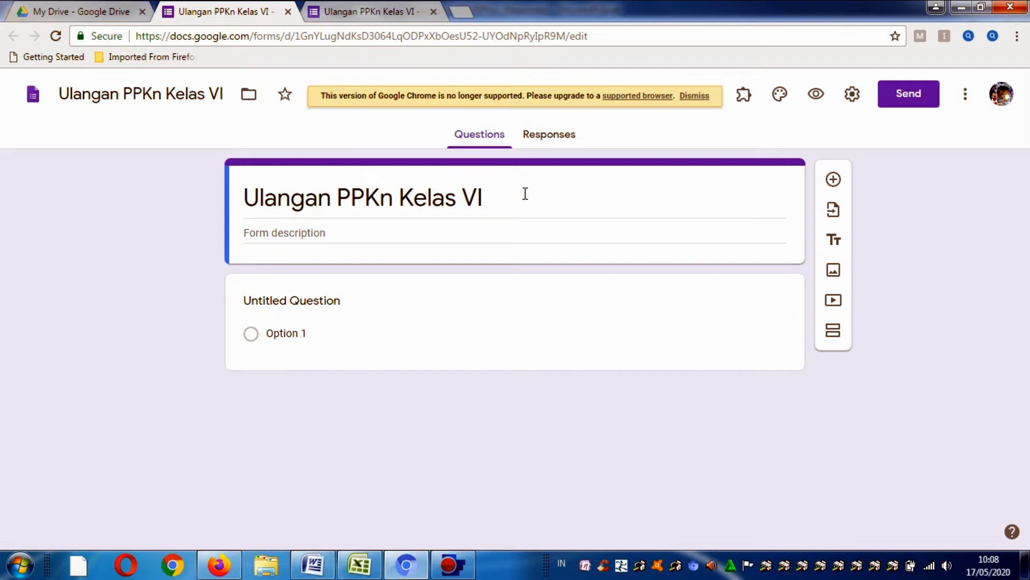
# - Enter "Jumat, 15 Mei 2020" as the form description
pyautogui.click(248, 232)
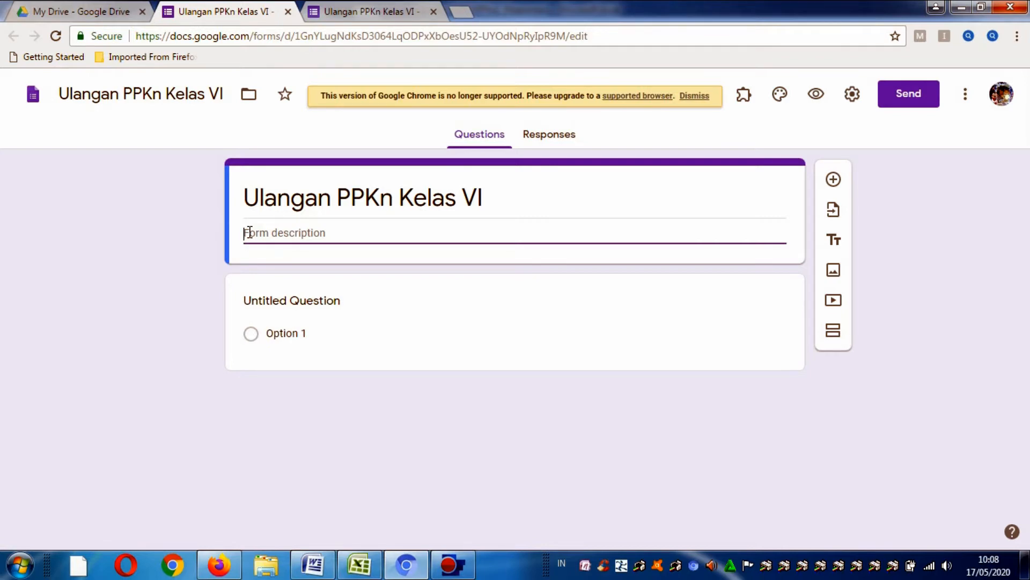
pyautogui.write('Jum')
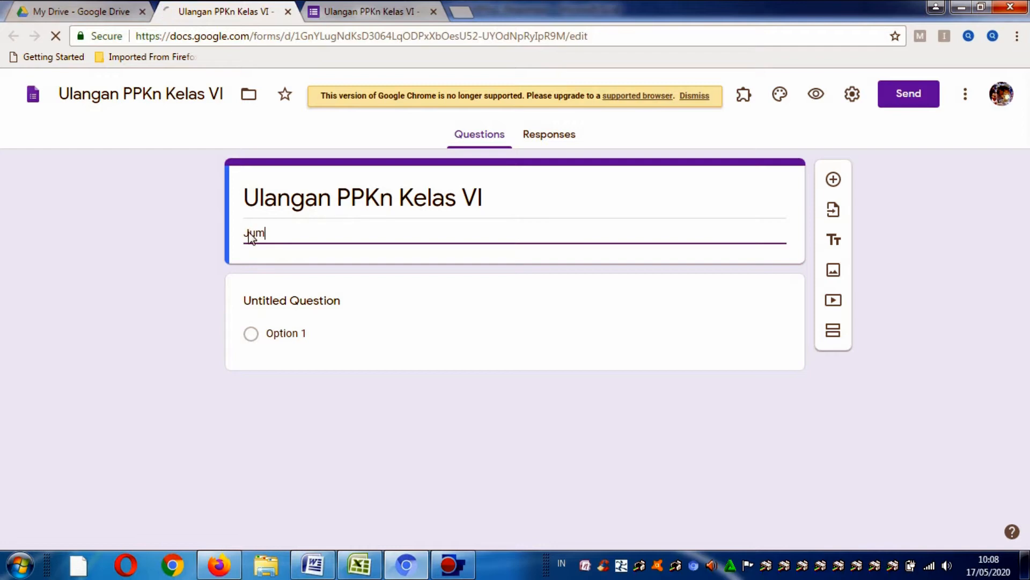
pyautogui.write('at, 15 Mei 2020')
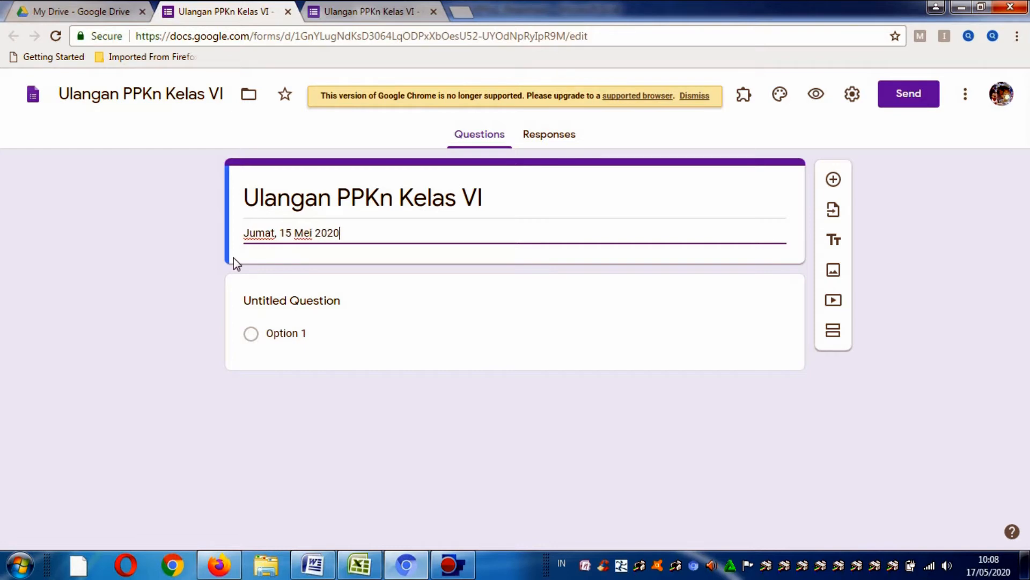
# - Title the first question "Nama Siswa" and set its answer type to Dropdown
pyautogui.click(392, 323)
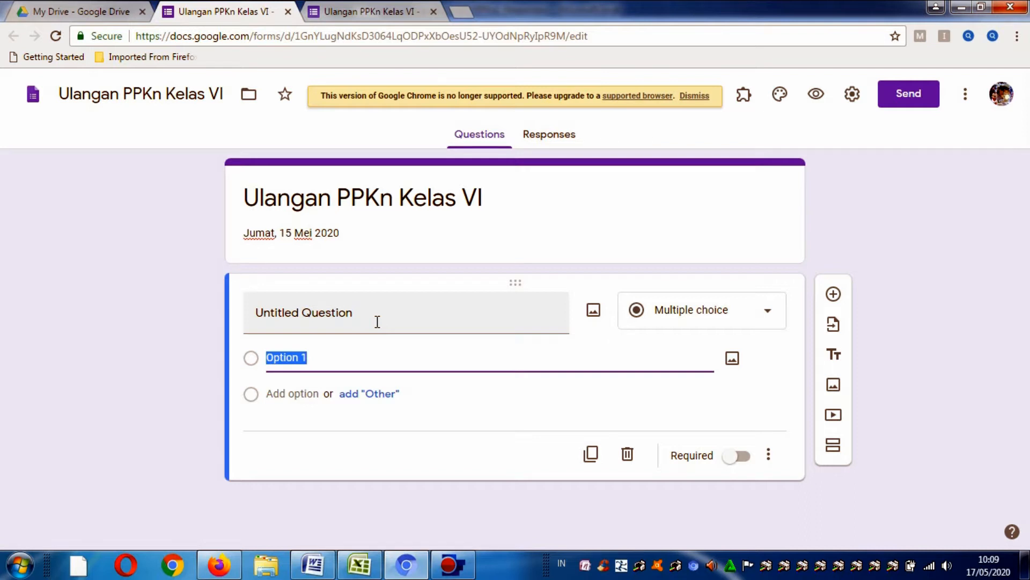
pyautogui.click(360, 319)
pyautogui.write('N')
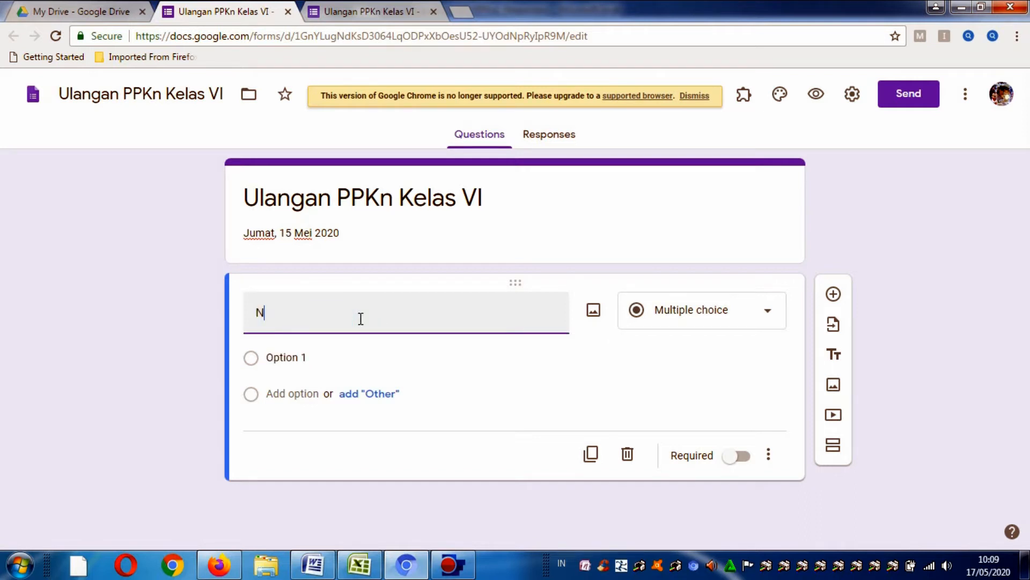
pyautogui.write('ama Siswa')
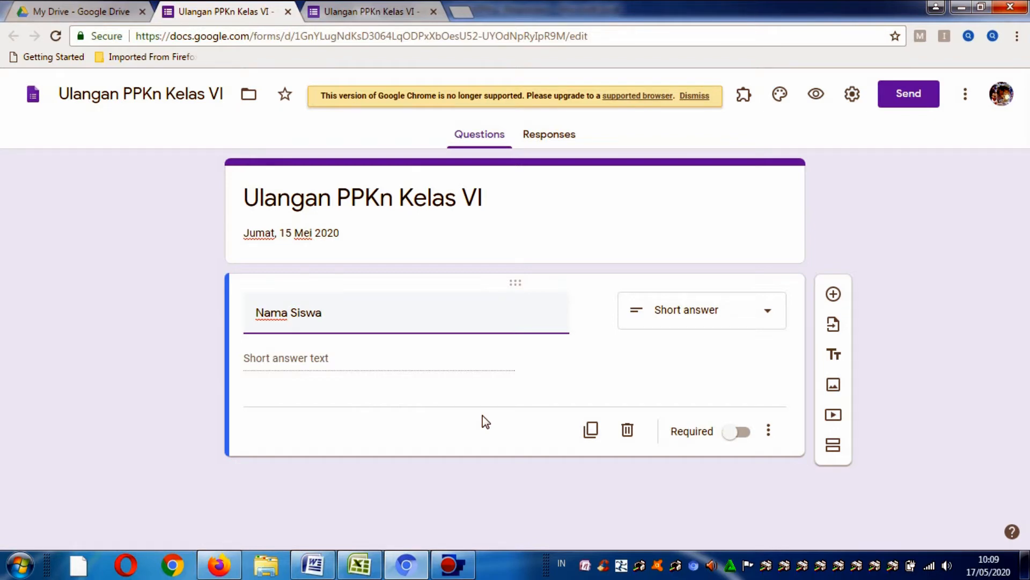
pyautogui.click(774, 324)
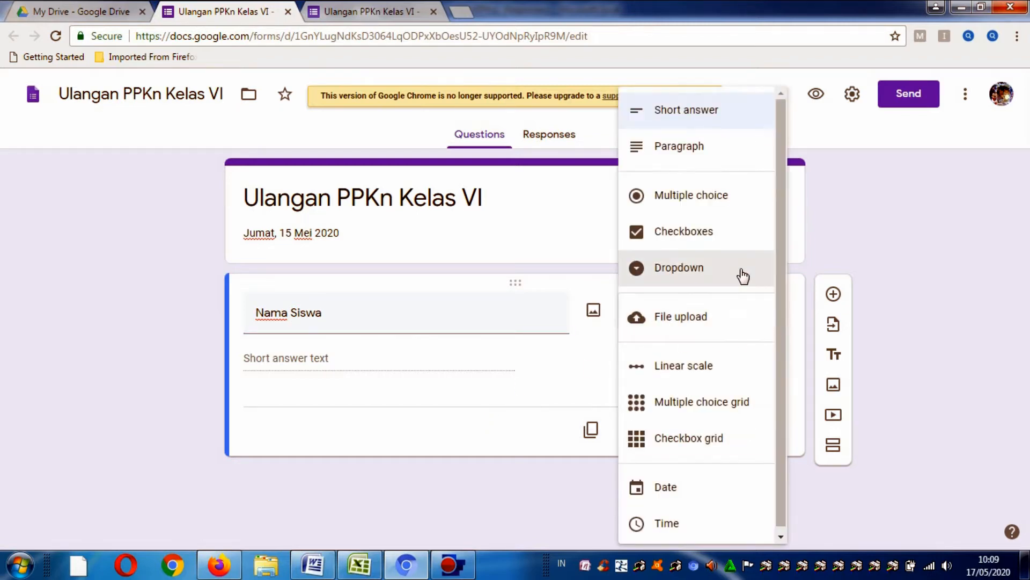
pyautogui.click(703, 119)
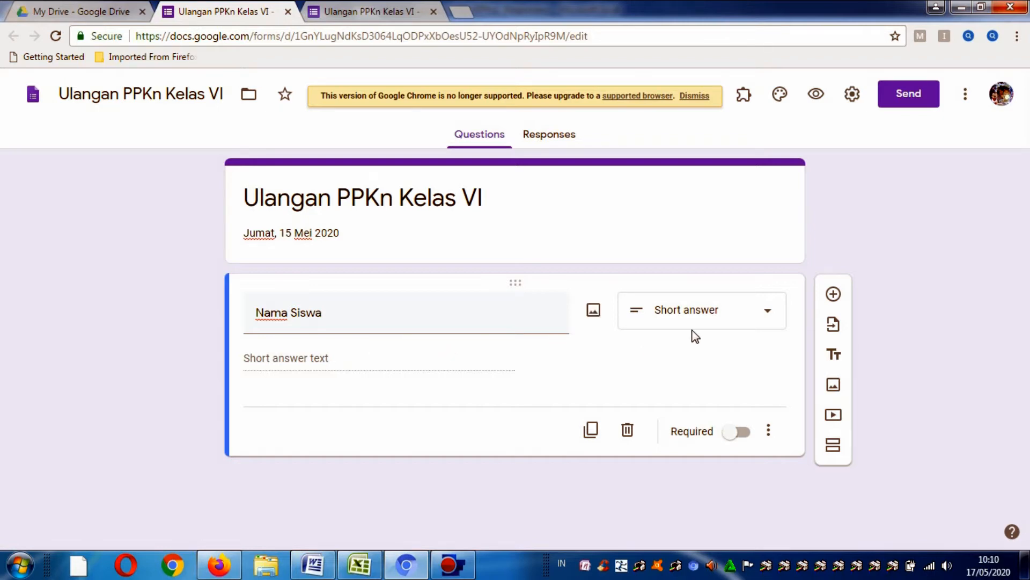
pyautogui.click(772, 316)
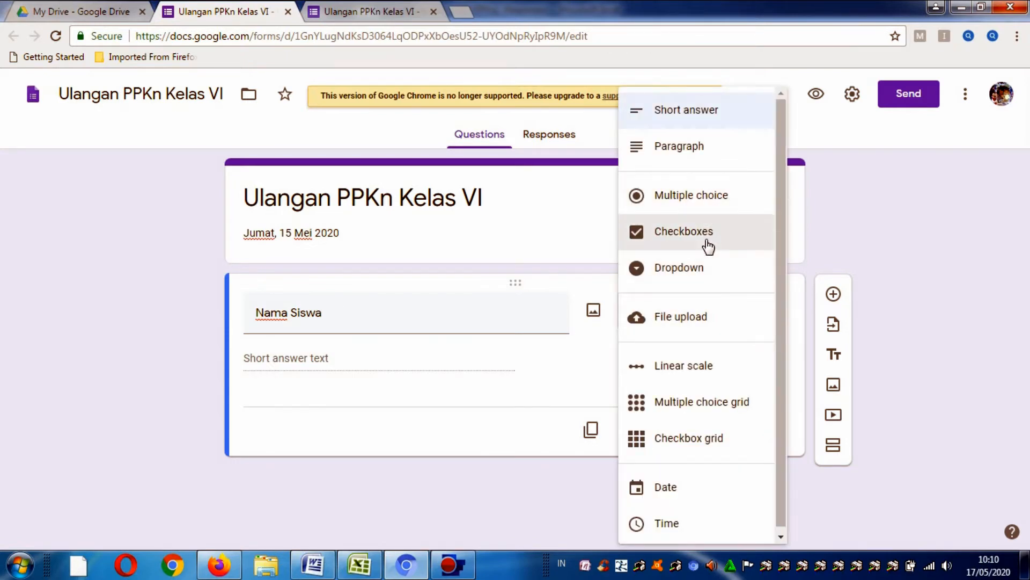
pyautogui.click(704, 274)
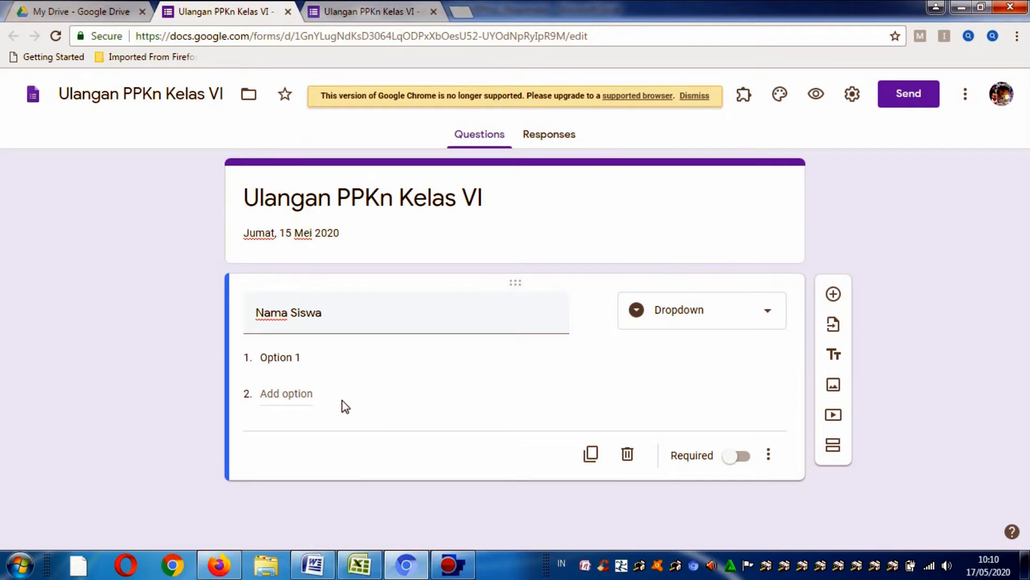
# - Switch to Excel, copy the student names in column E of Sheet1, and paste them as the dropdown options of the "Nama Siswa" question
pyautogui.click(358, 564)
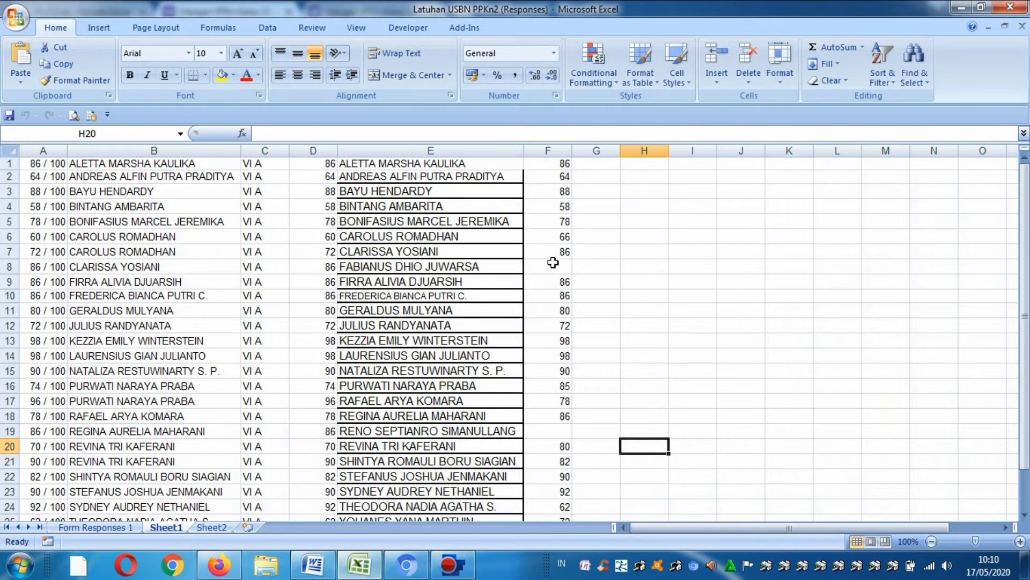
pyautogui.click(420, 162)
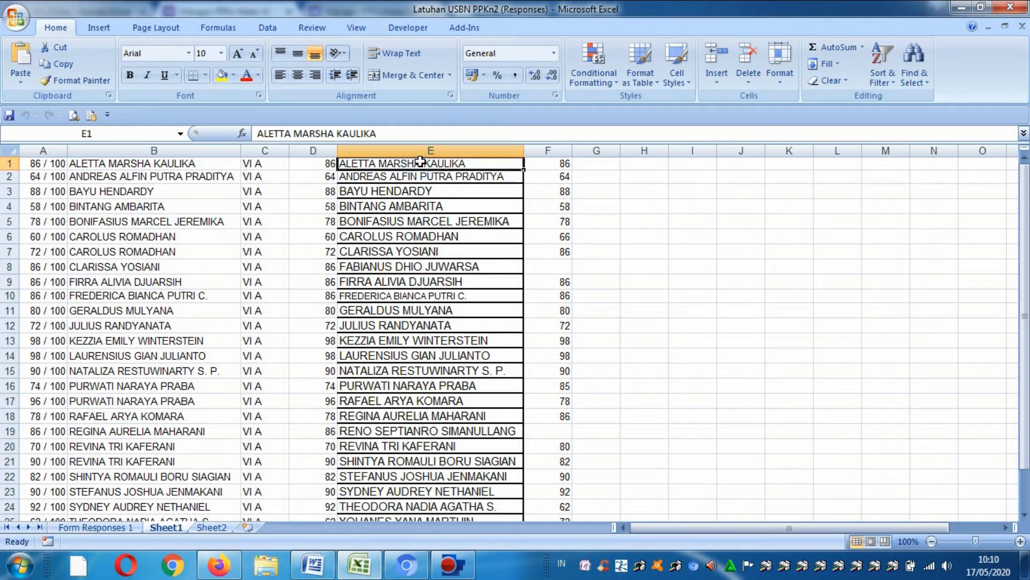
pyautogui.hotkey('ctrl', 'shift', 'Down')
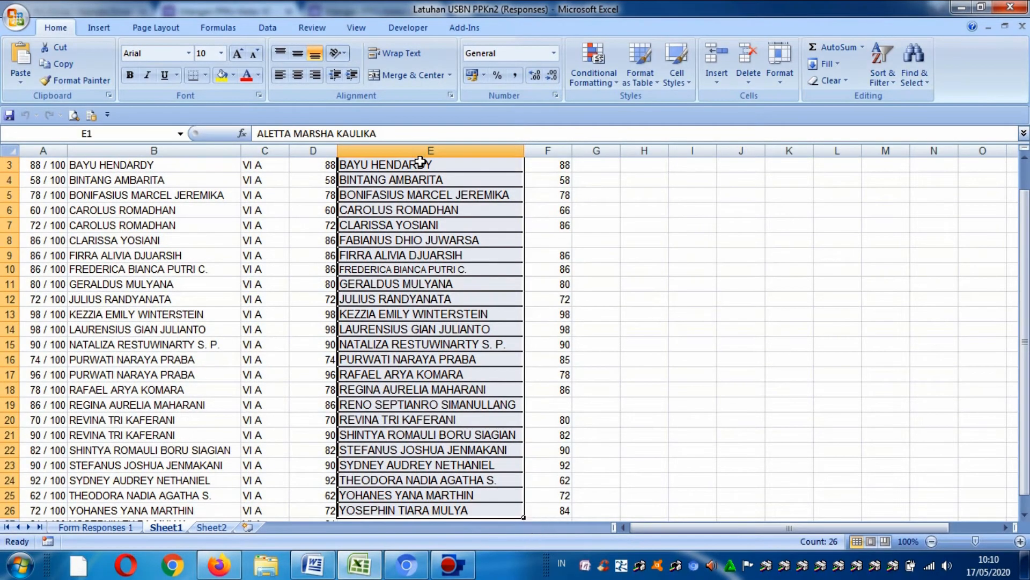
pyautogui.hotkey('ctrl', 'c')
pyautogui.hotkey('alt', 'Tab')
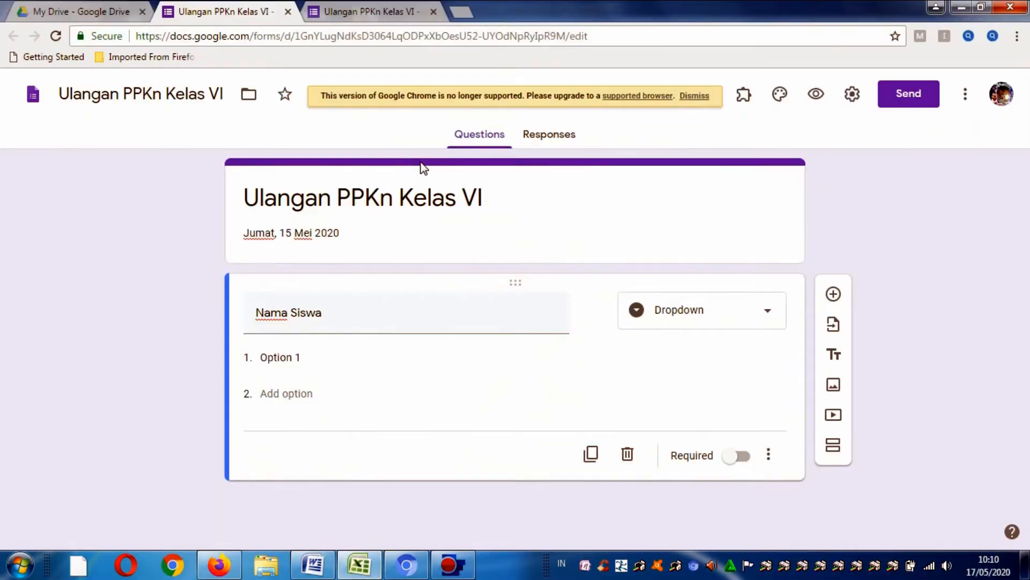
pyautogui.click(313, 359)
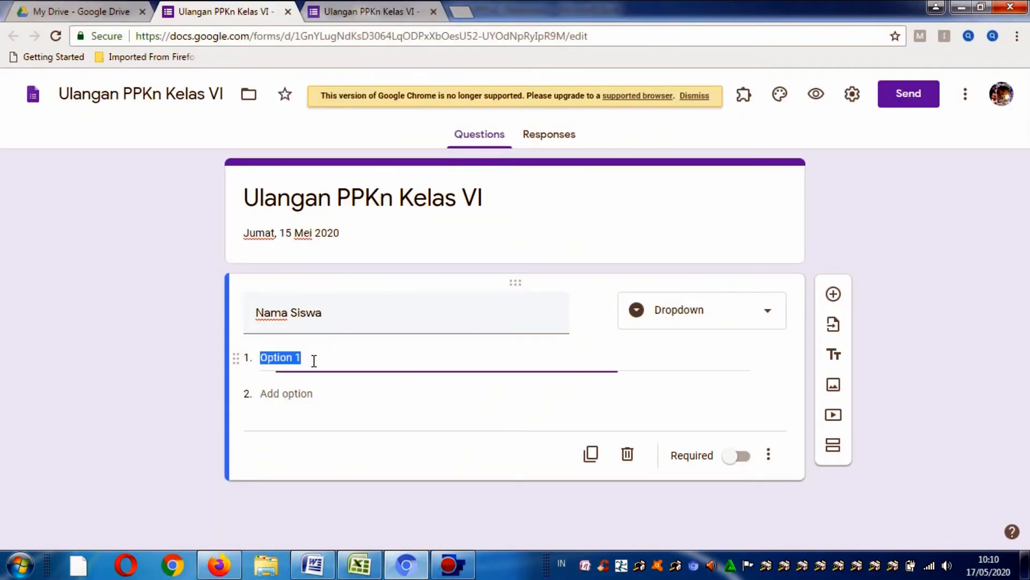
pyautogui.hotkey('ctrl', 'v')
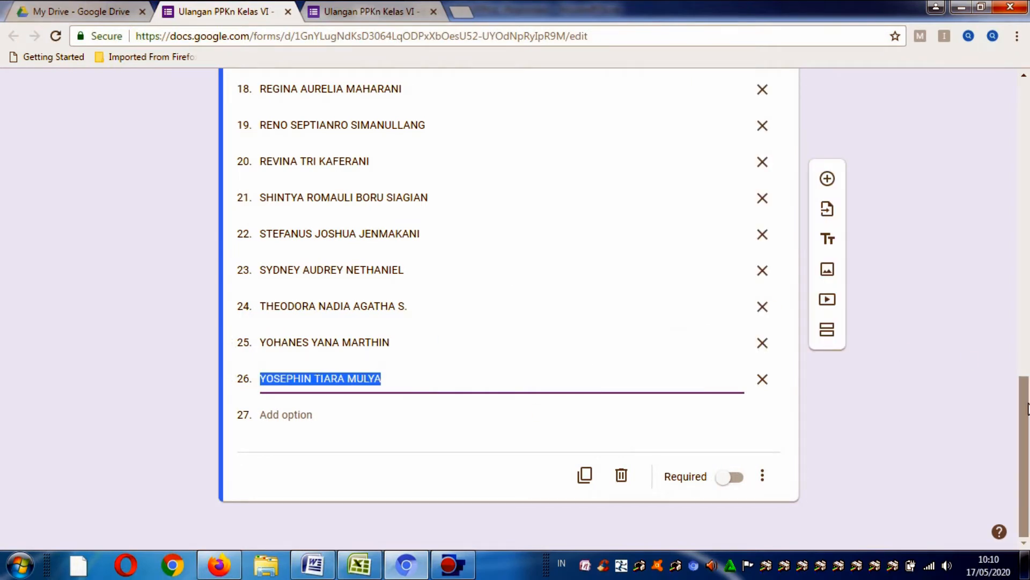
# - Make the "Nama Siswa" question required
pyautogui.moveTo(1025, 402)
pyautogui.mouseDown()
pyautogui.moveTo(1024, 320)
pyautogui.moveTo(1023, 404)
pyautogui.mouseUp()
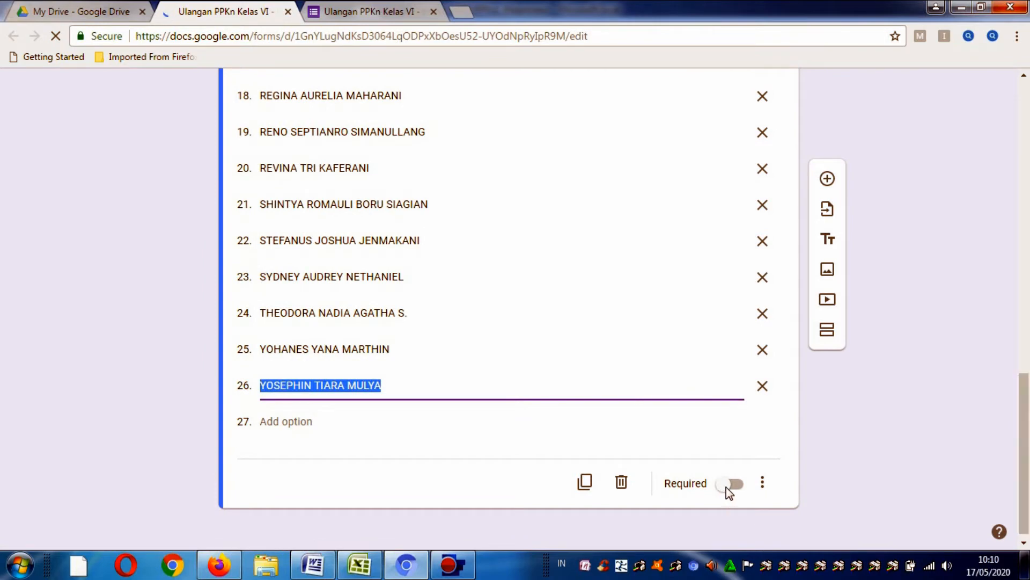
pyautogui.click(729, 485)
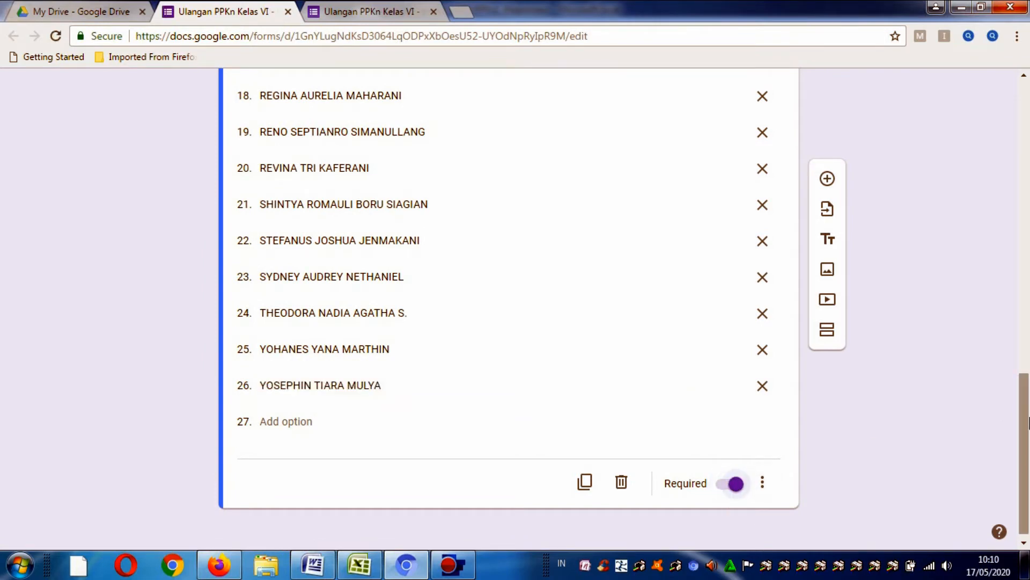
pyautogui.scroll(3, 1028, 426)
pyautogui.scroll(-2, 1028, 424)
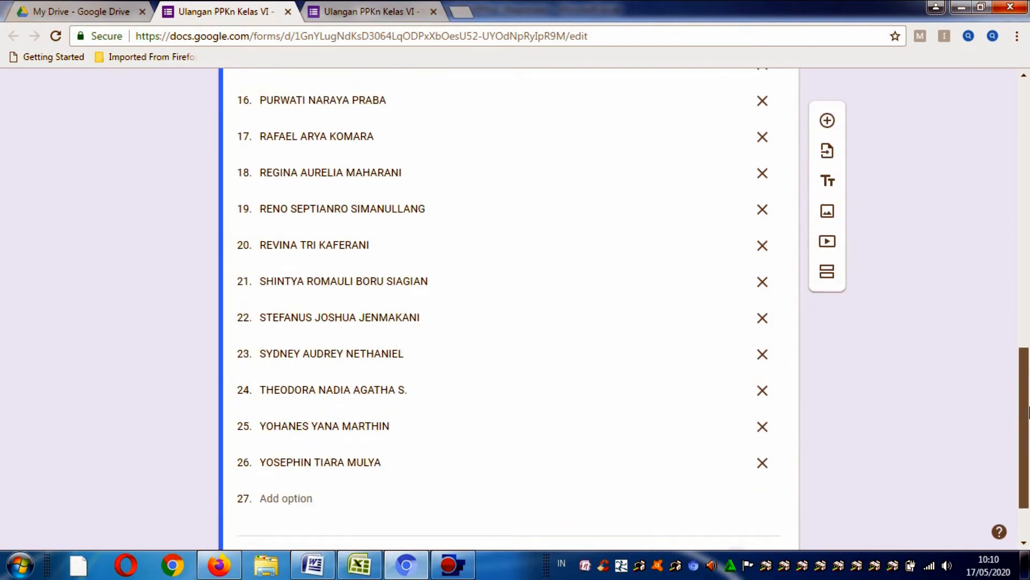
pyautogui.scroll(-1, 1028, 424)
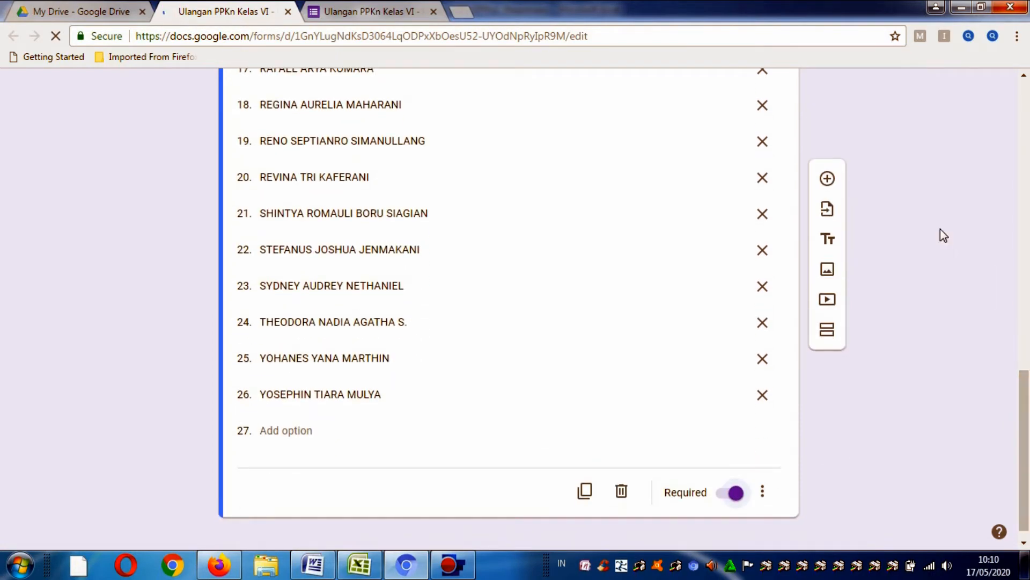
# - Add a new question titled "Kelas" with the options "Kelas VI A", "Kelas VI B" and "Kelas VI C"
pyautogui.click(828, 179)
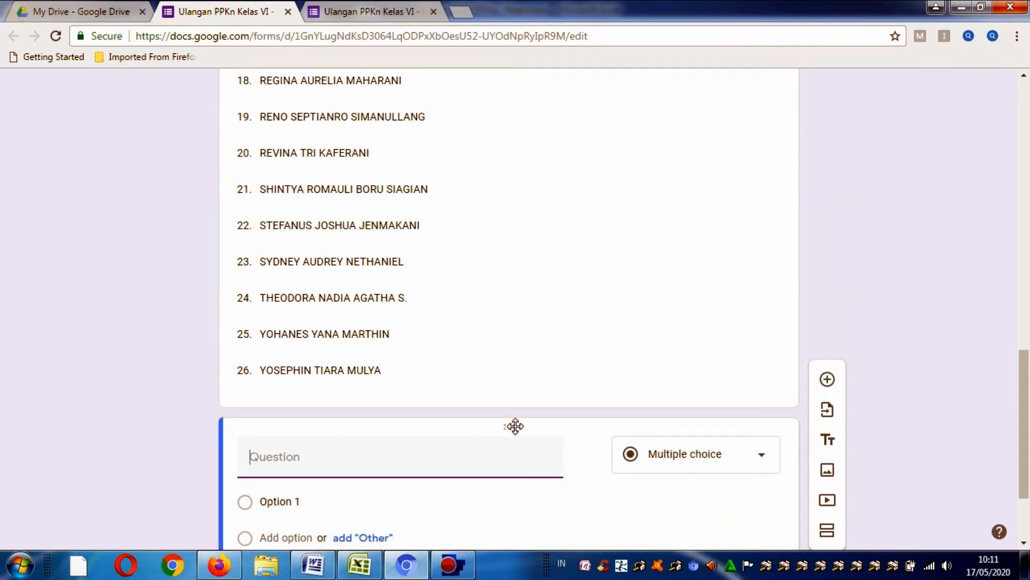
pyautogui.write('Kelas')
pyautogui.click(361, 507)
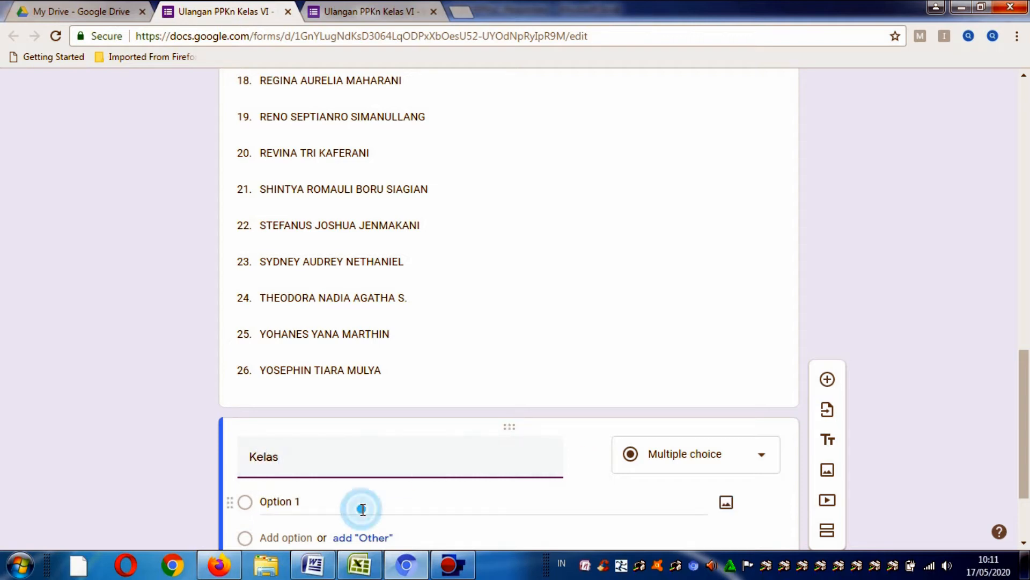
pyautogui.write('Kelas')
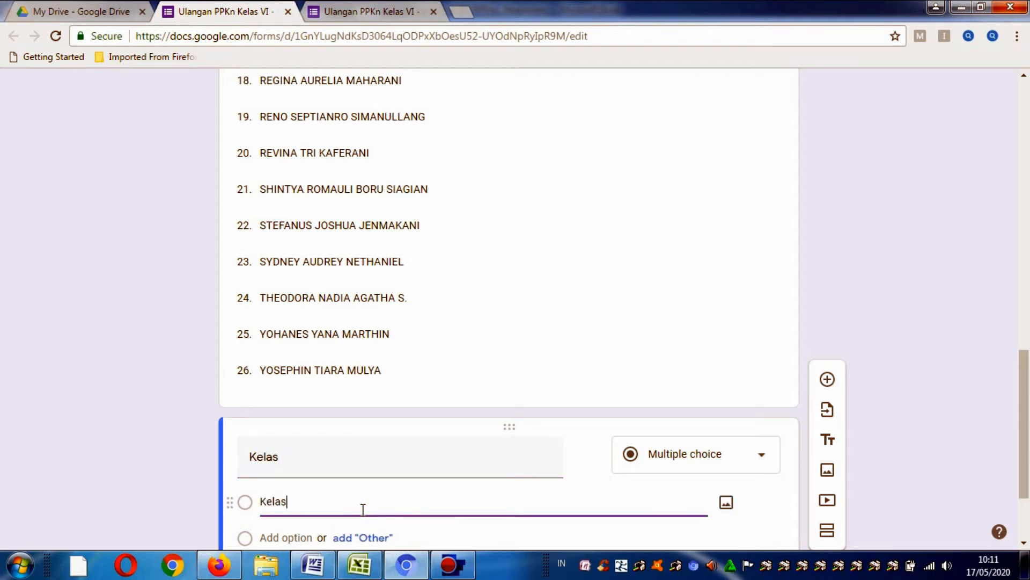
pyautogui.write(' VI A')
pyautogui.press('Return')
pyautogui.write('Ke')
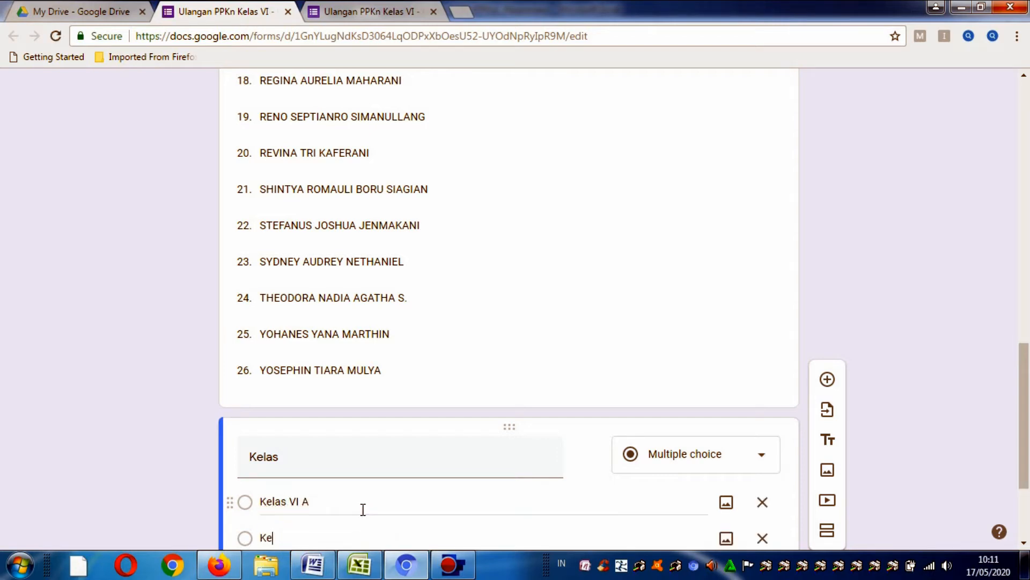
pyautogui.write('las VI B')
pyautogui.press('Return')
pyautogui.write('K')
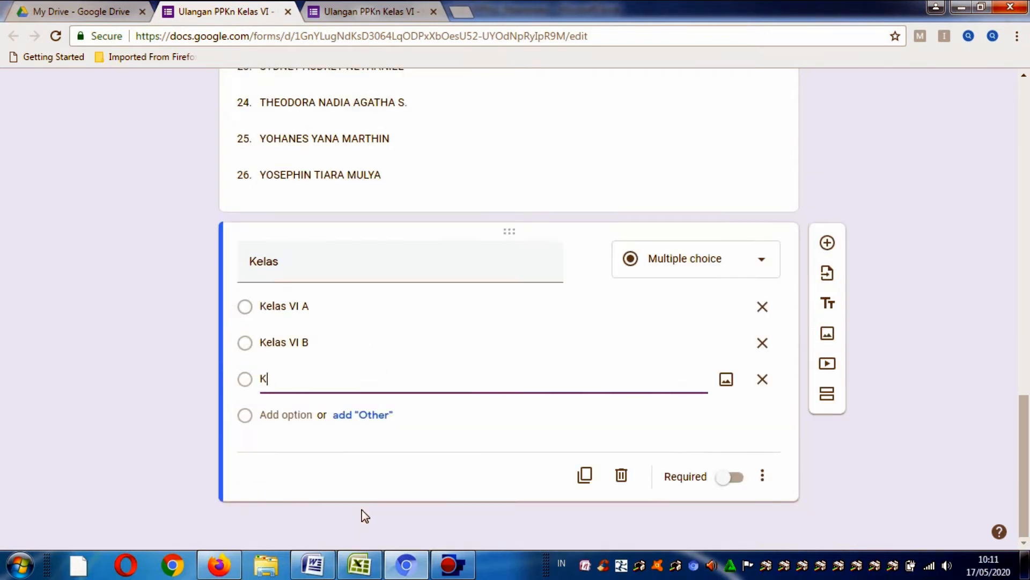
pyautogui.write('elas VI C')
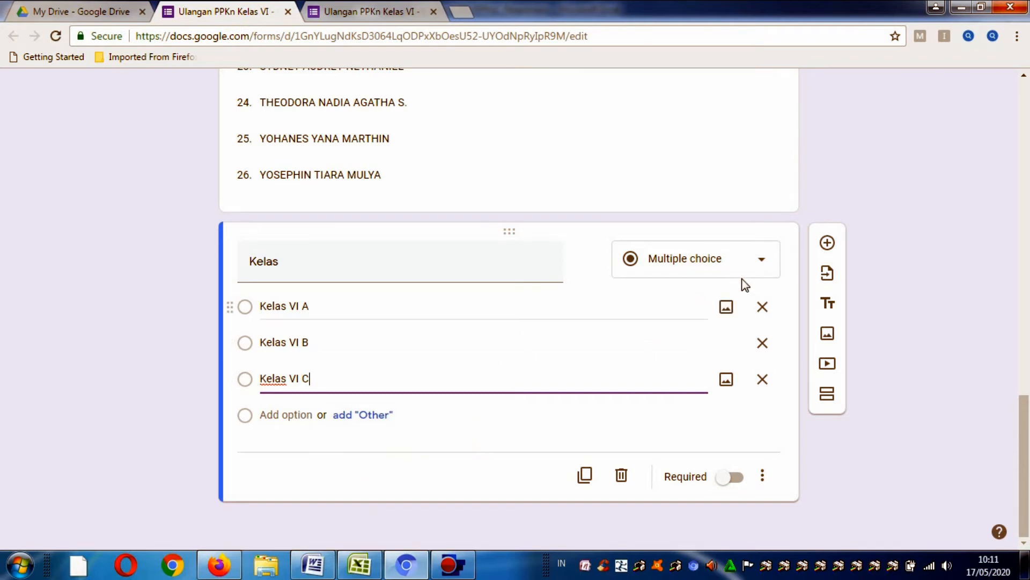
# - Change the "Kelas" question's answer type to Checkboxes and make it required
pyautogui.click(766, 276)
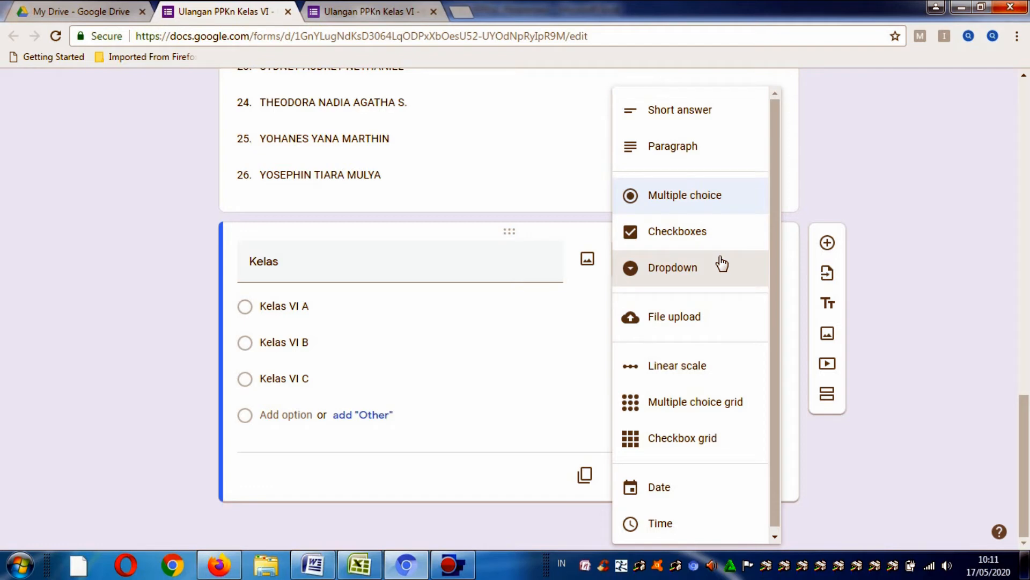
pyautogui.click(703, 236)
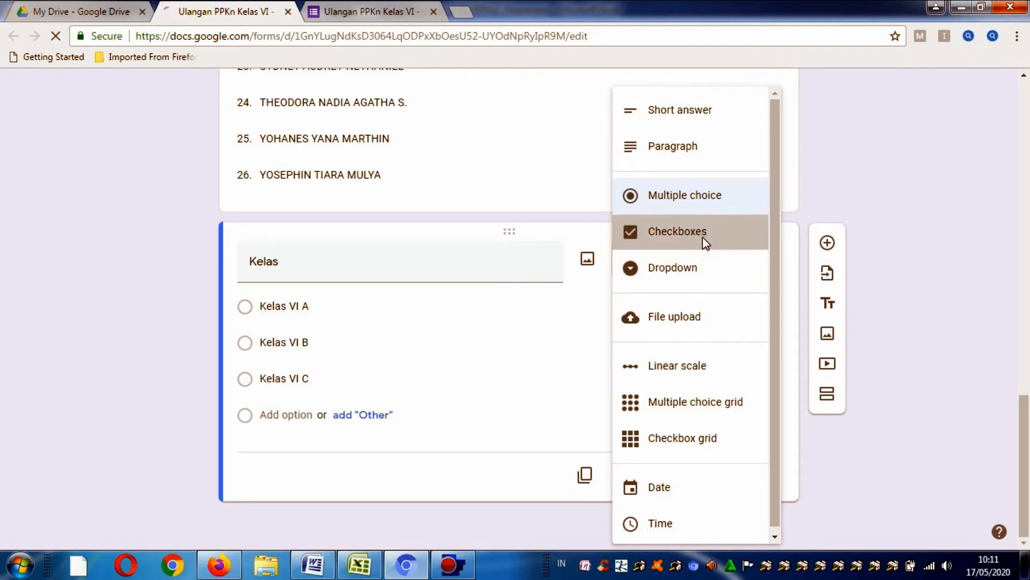
pyautogui.click(298, 344)
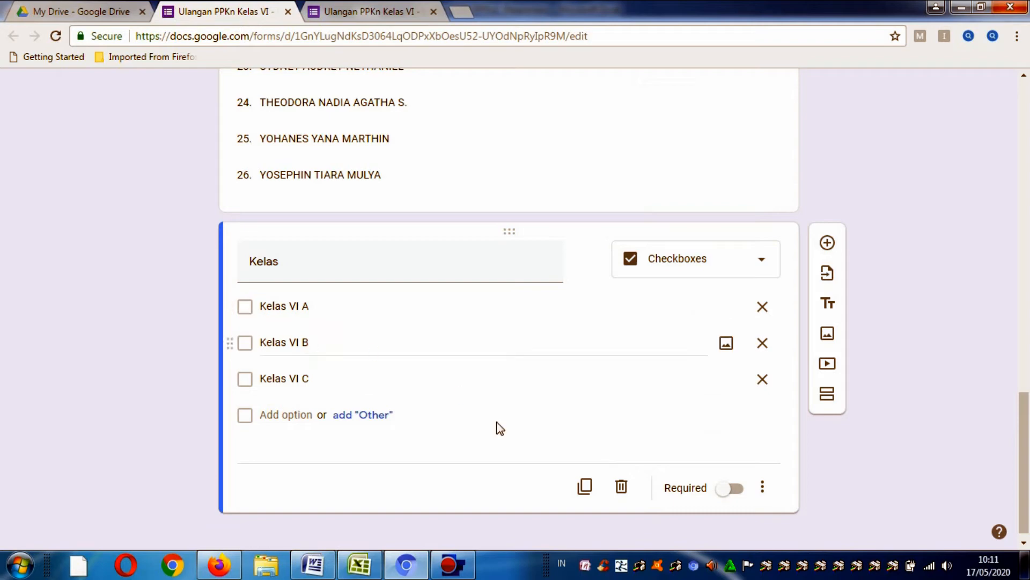
pyautogui.click(731, 495)
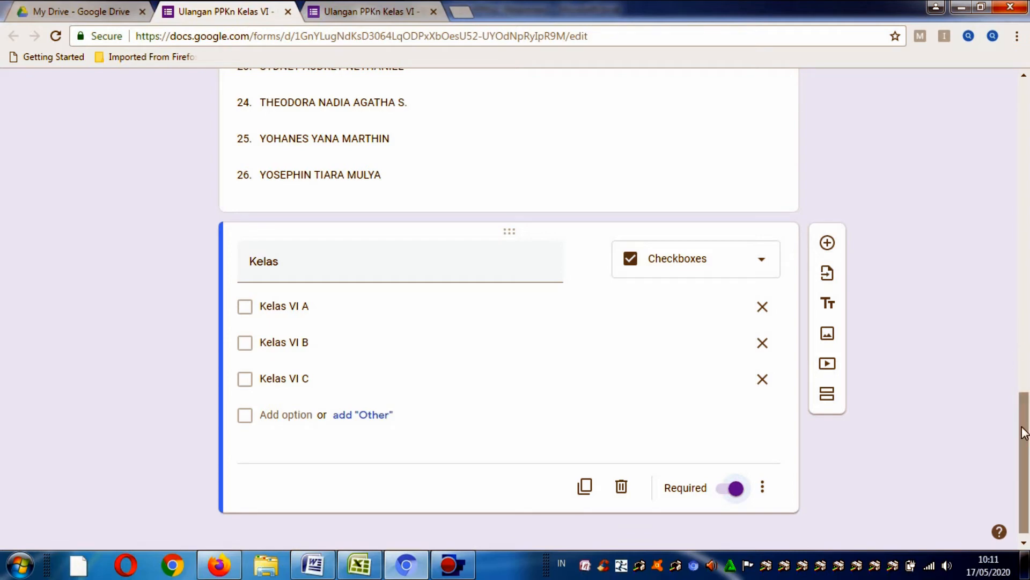
# - Open the form's quiz settings and turn on "Make this a quiz"
pyautogui.scroll(10, 1024, 432)
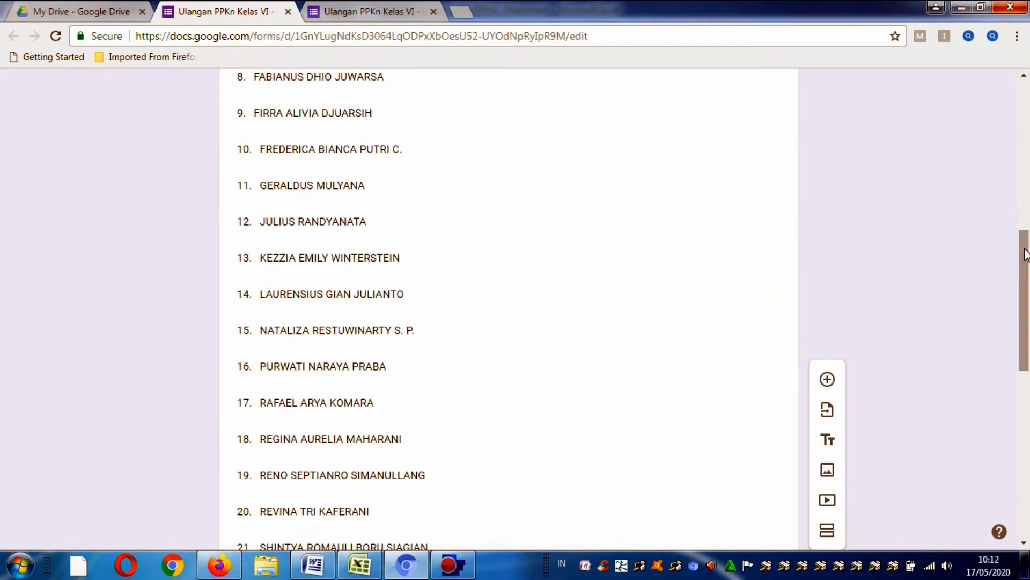
pyautogui.moveTo(1026, 236); pyautogui.dragTo(1027, 95)
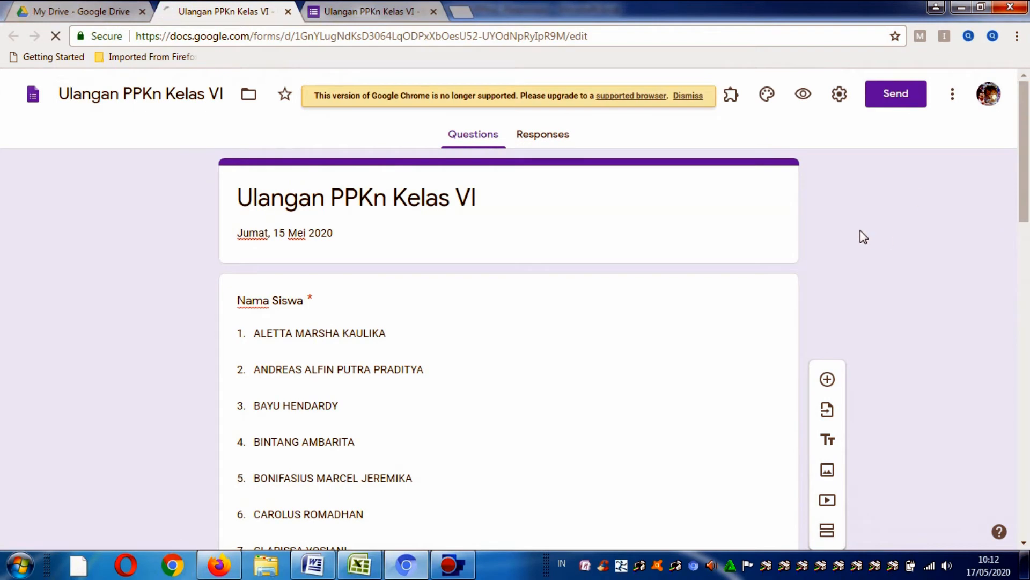
pyautogui.click(839, 96)
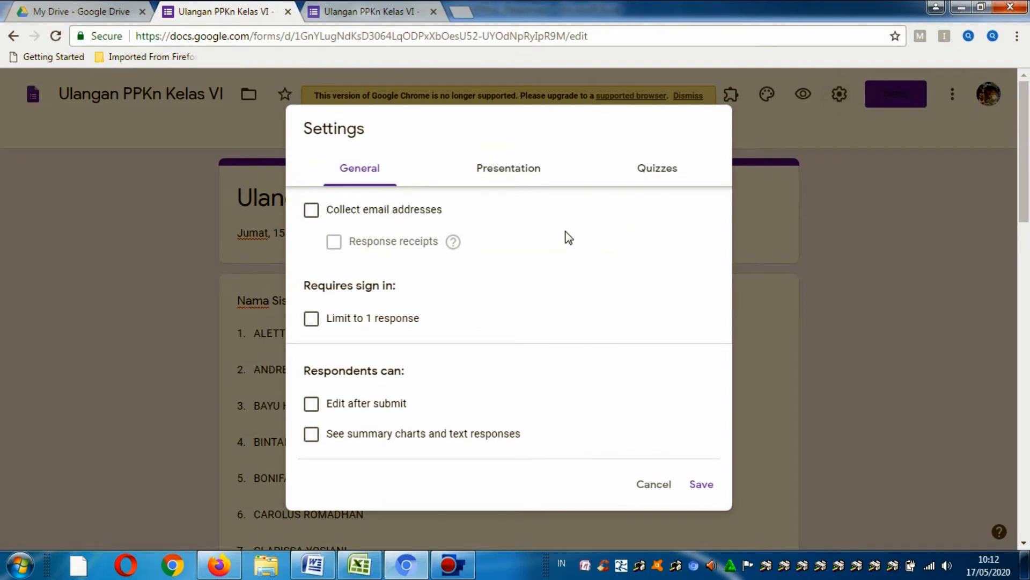
pyautogui.click(662, 173)
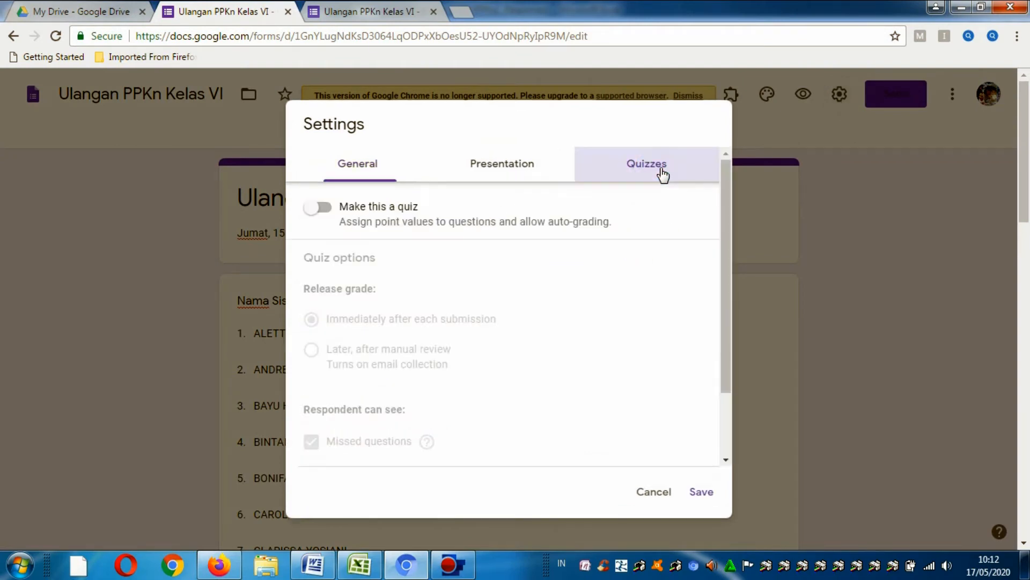
pyautogui.click(325, 214)
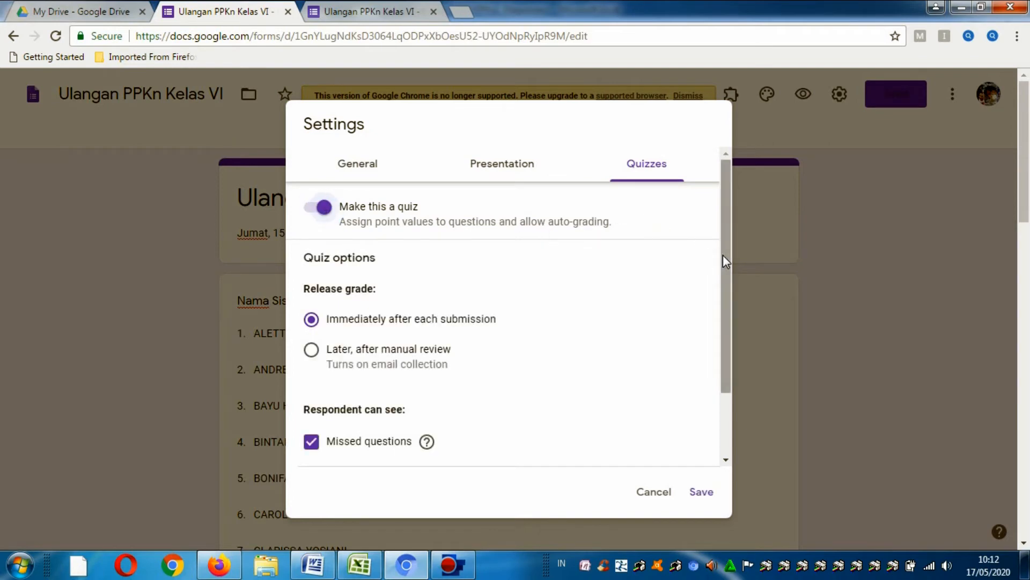
pyautogui.moveTo(723, 255); pyautogui.dragTo(722, 351)
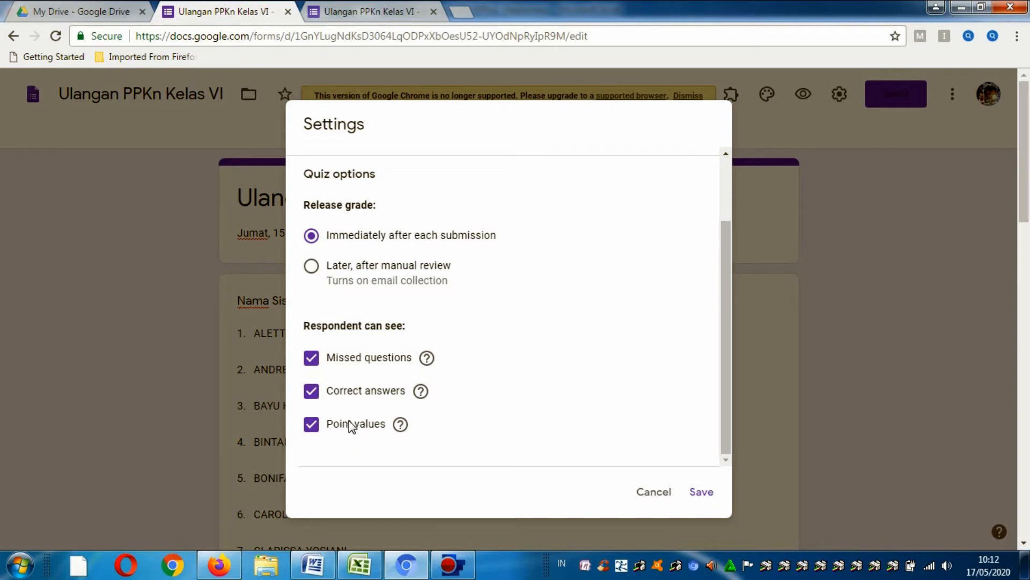
pyautogui.click(312, 362)
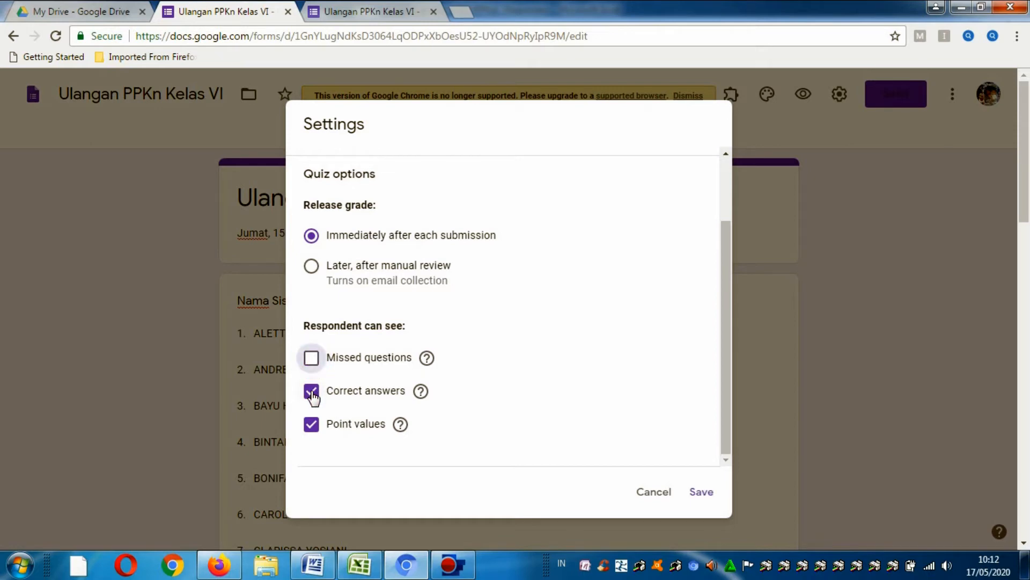
pyautogui.click(311, 389)
pyautogui.click(308, 439)
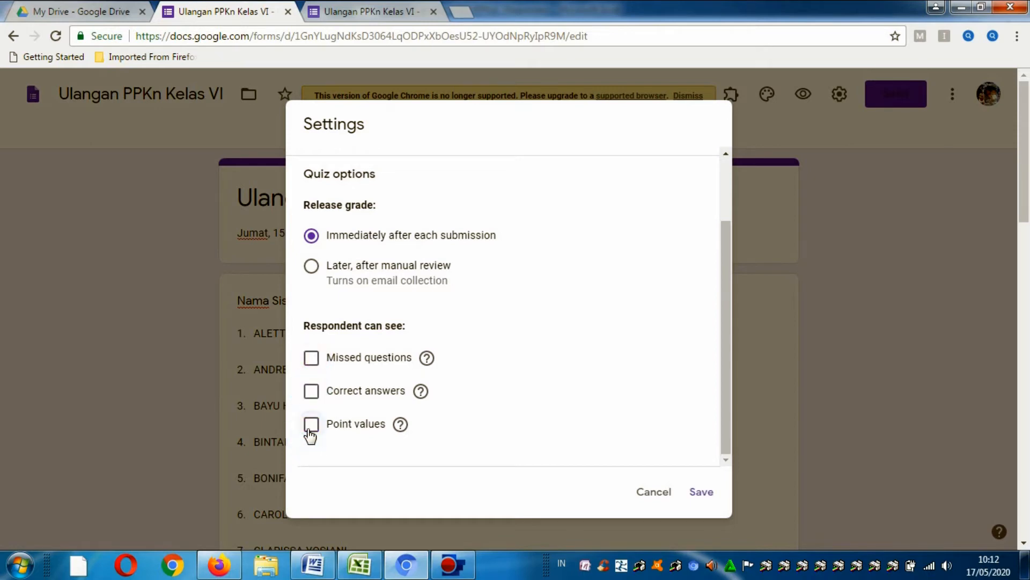
pyautogui.click(310, 433)
pyautogui.click(309, 433)
pyautogui.click(308, 433)
pyautogui.click(311, 388)
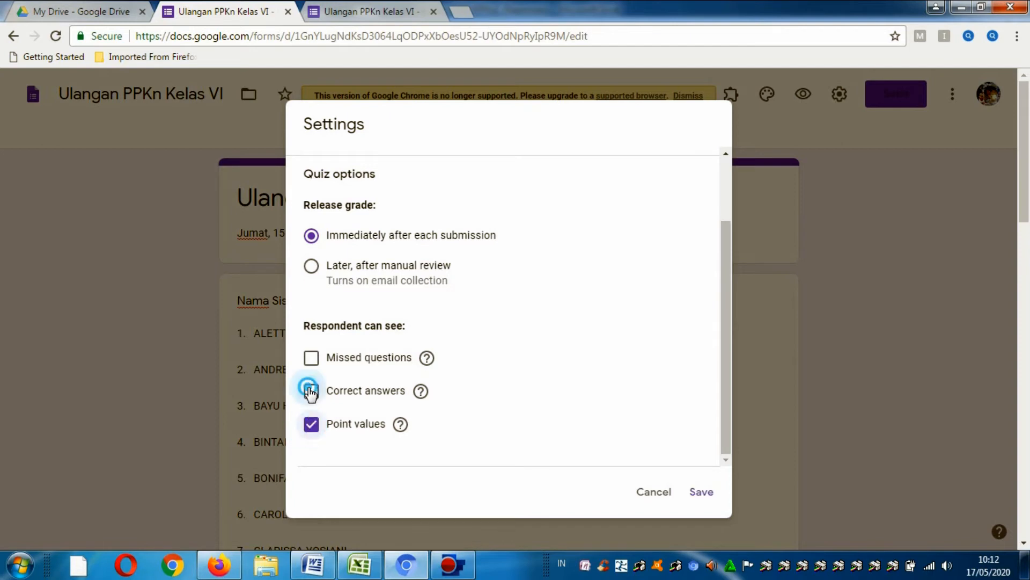
pyautogui.click(311, 364)
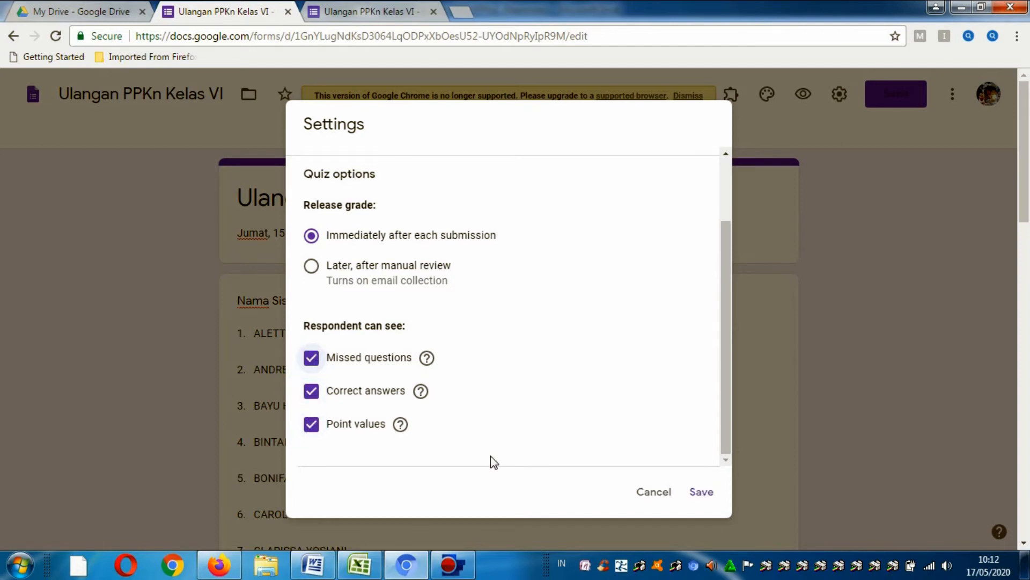
# - Save the quiz settings
pyautogui.click(701, 492)
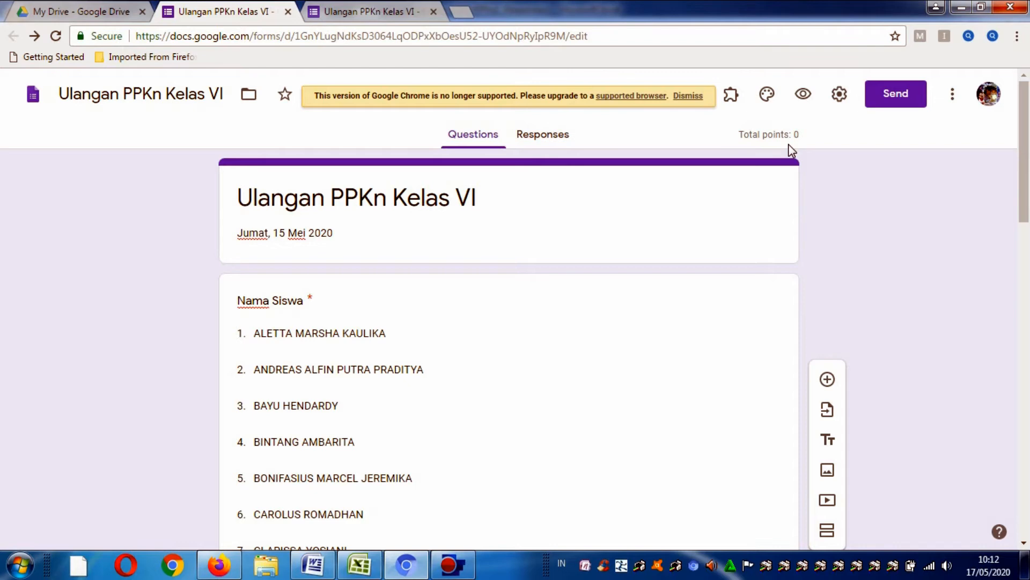
pyautogui.press('F5')
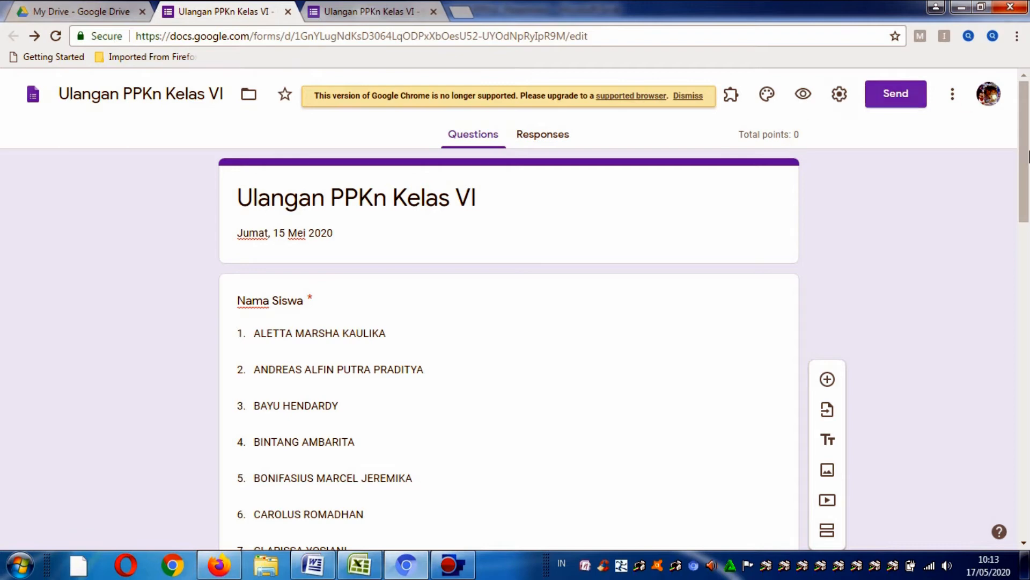
# - Add a question below "Kelas", copy question 1 "Contoh hak siswa di sekolah adalah …" from the Word document, and paste it as the question text
pyautogui.moveTo(1023, 156); pyautogui.dragTo(1025, 542)
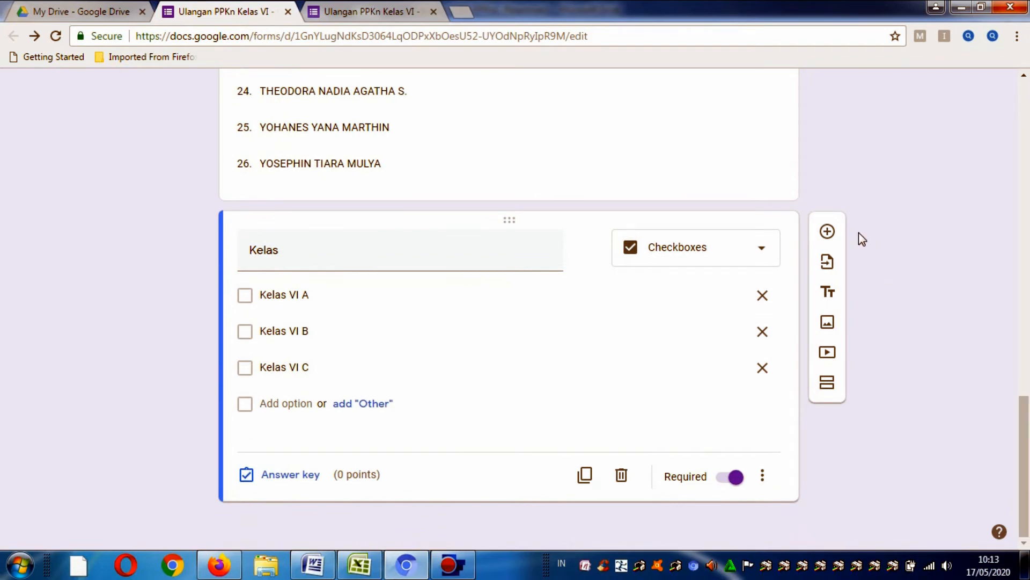
pyautogui.click(829, 234)
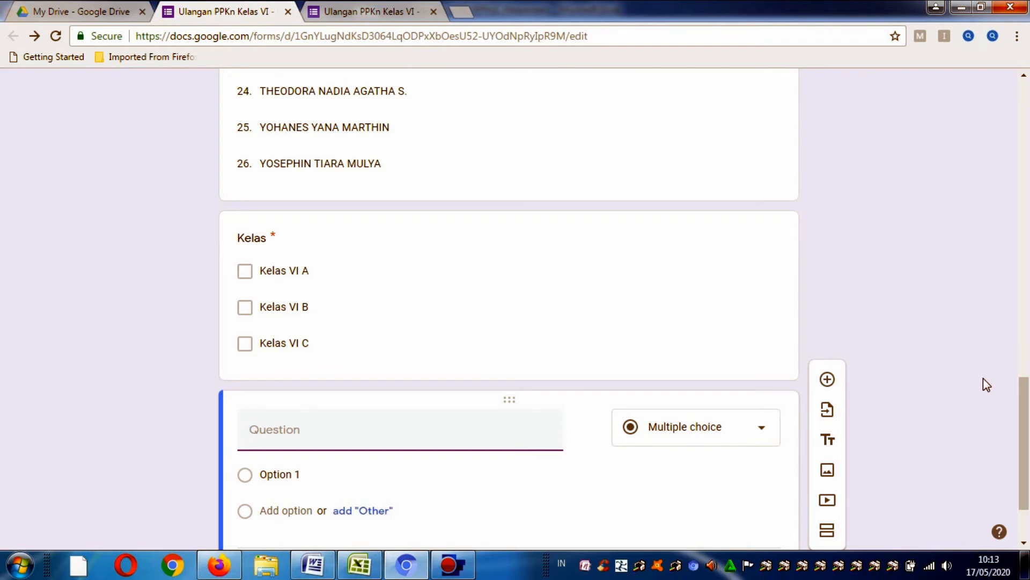
pyautogui.click(590, 454)
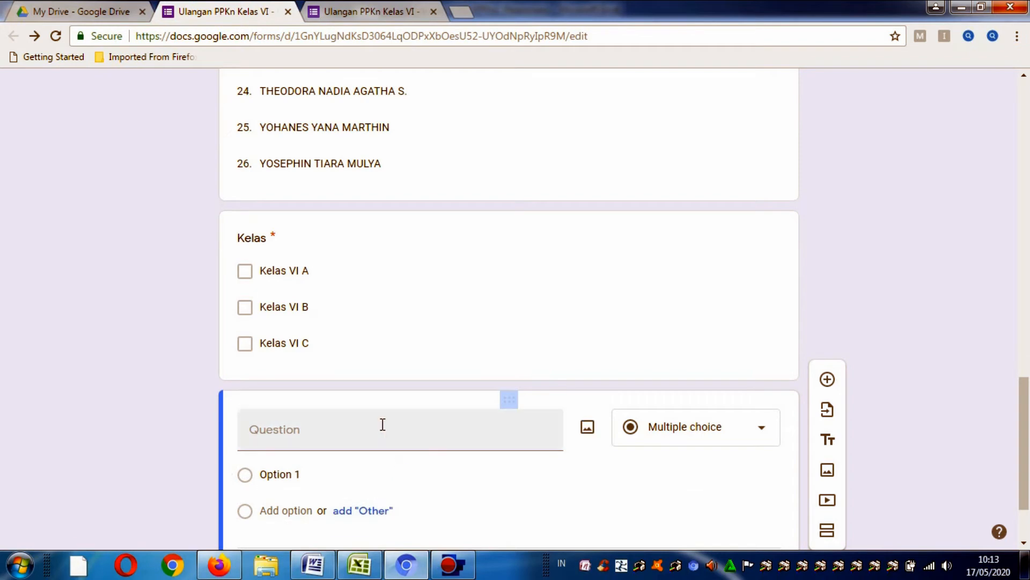
pyautogui.click(317, 567)
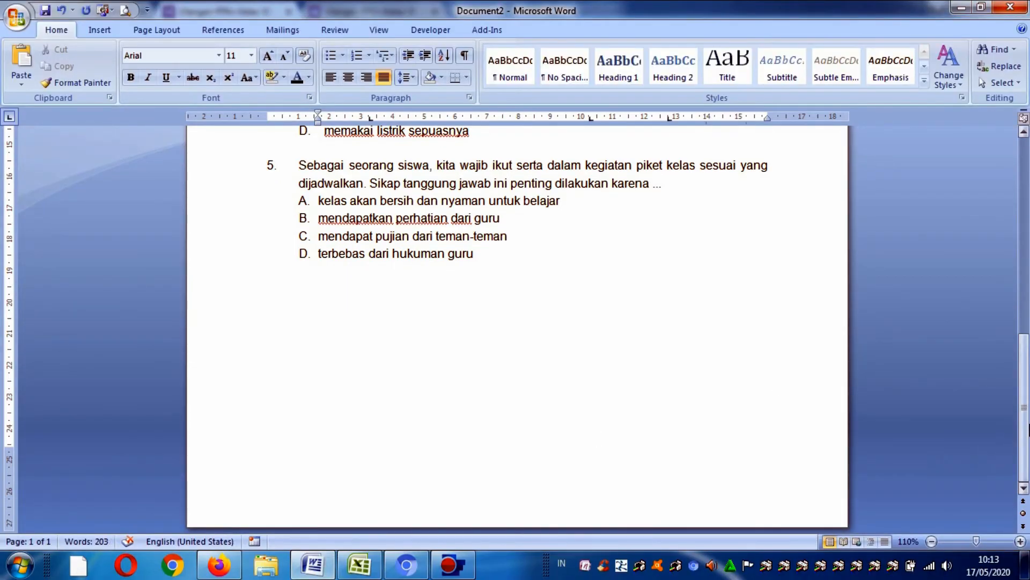
pyautogui.moveTo(1025, 424); pyautogui.dragTo(1024, 226)
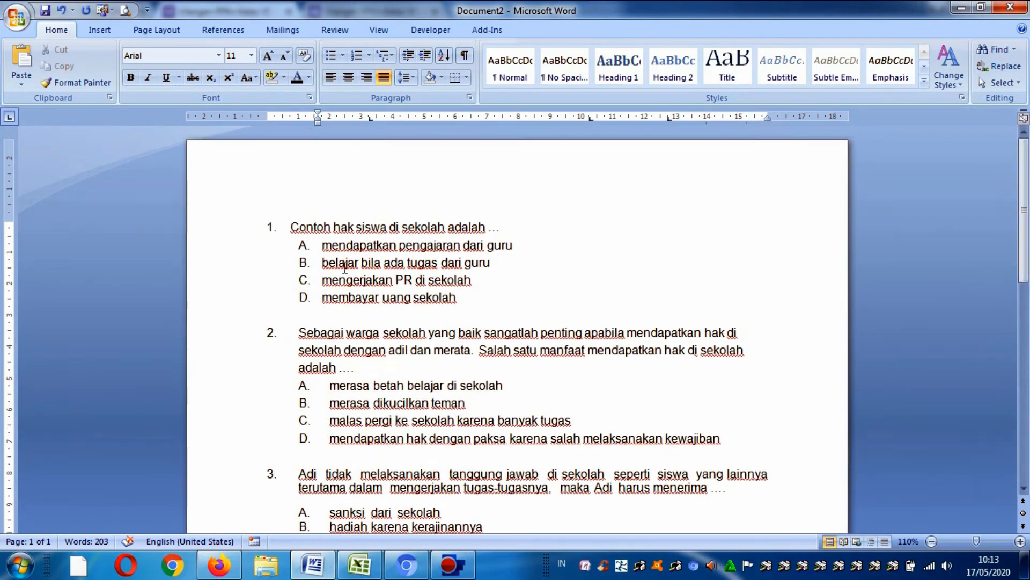
pyautogui.moveTo(283, 226); pyautogui.dragTo(535, 221)
pyautogui.hotkey('ctrl', 'c')
pyautogui.hotkey('alt', 'Tab')
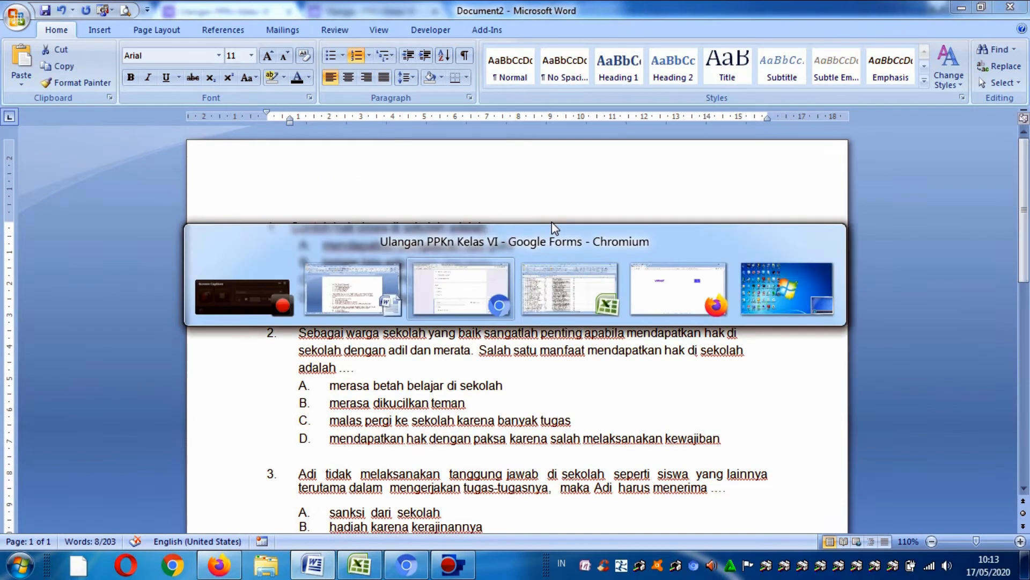
pyautogui.click(258, 432)
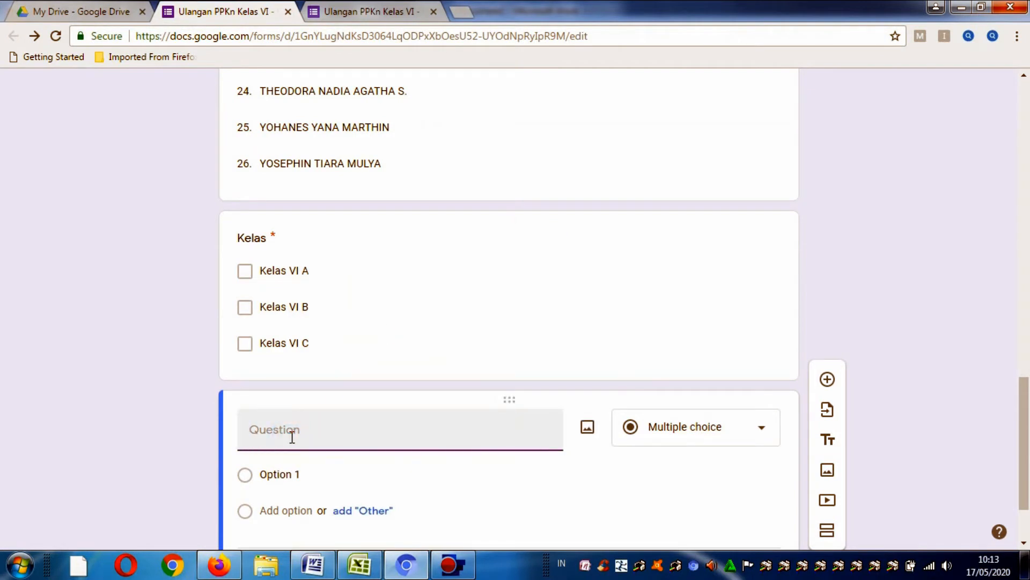
pyautogui.hotkey('ctrl', 'v')
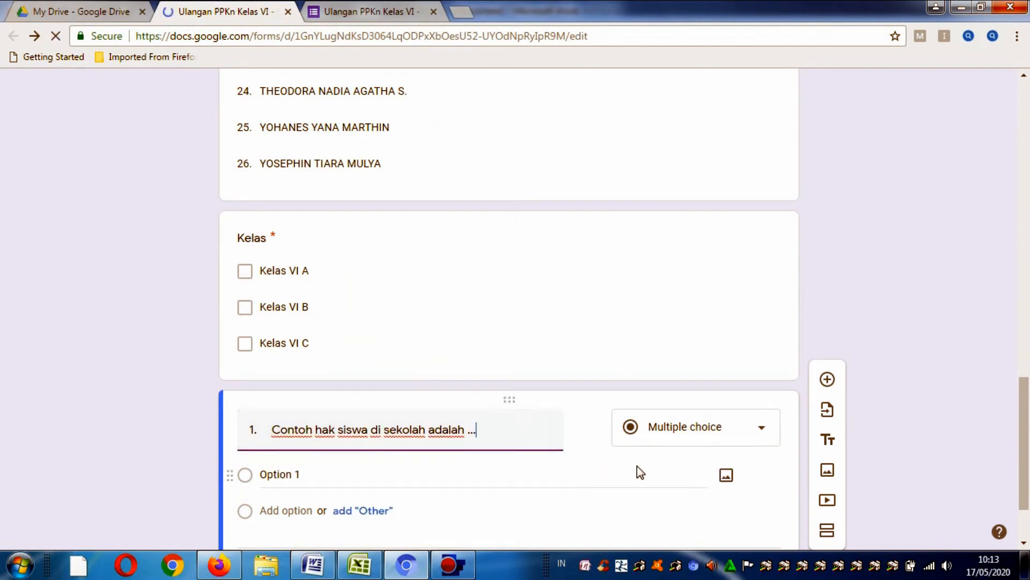
# - Copy answer choices A to D of question 1 from the Word document and paste them as the options of the new multiple-choice question
pyautogui.hotkey('alt', 'Tab')
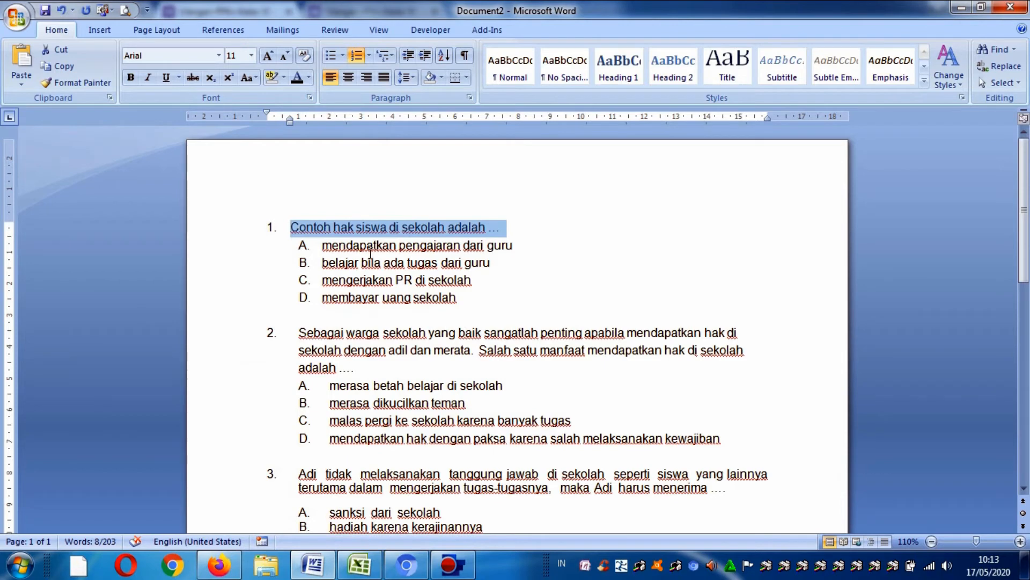
pyautogui.moveTo(321, 246); pyautogui.dragTo(459, 294)
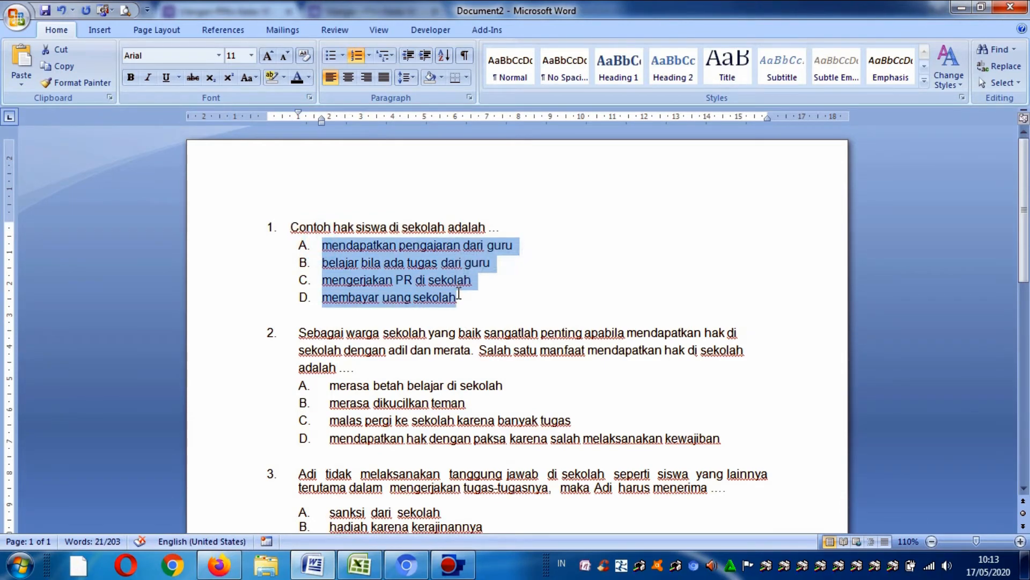
pyautogui.hotkey('alt', 'Tab')
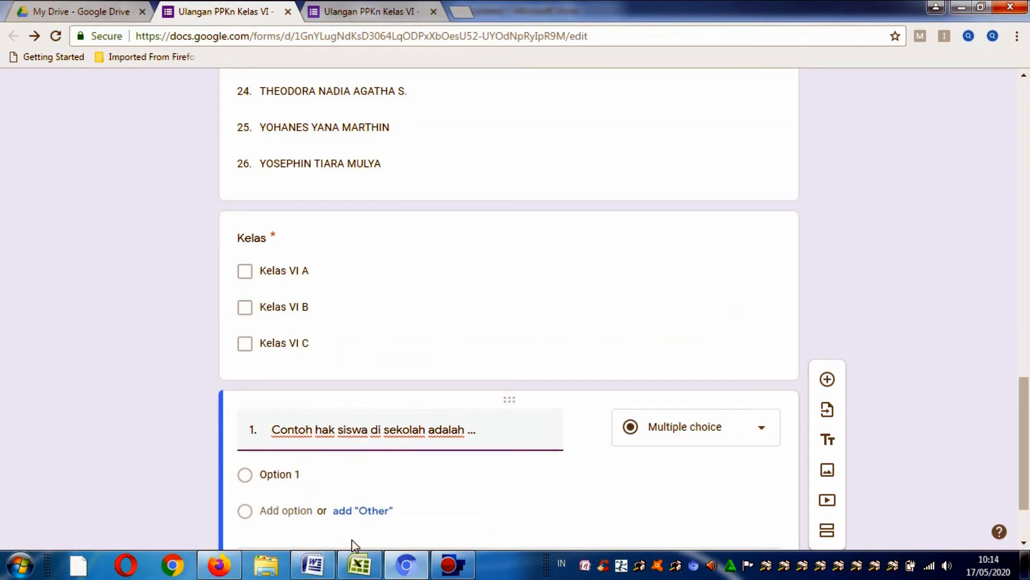
pyautogui.click(310, 475)
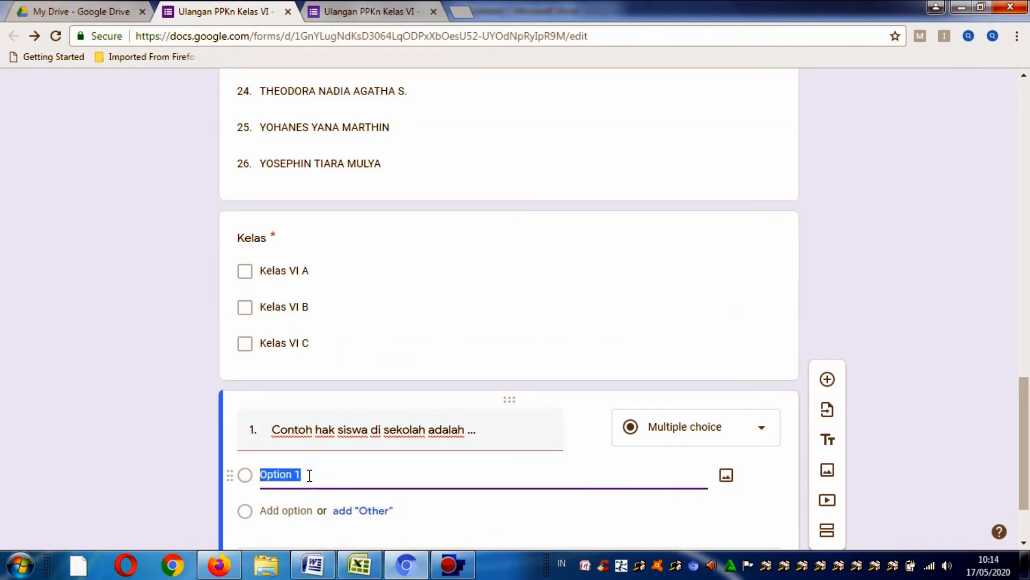
pyautogui.write('A.\tmendapatkan pengajaran dari guru B.\tbelajar bila ada tugas dari guru C.\tmengerjakan PR di sekolah D.\tmembayar uang sekolah')
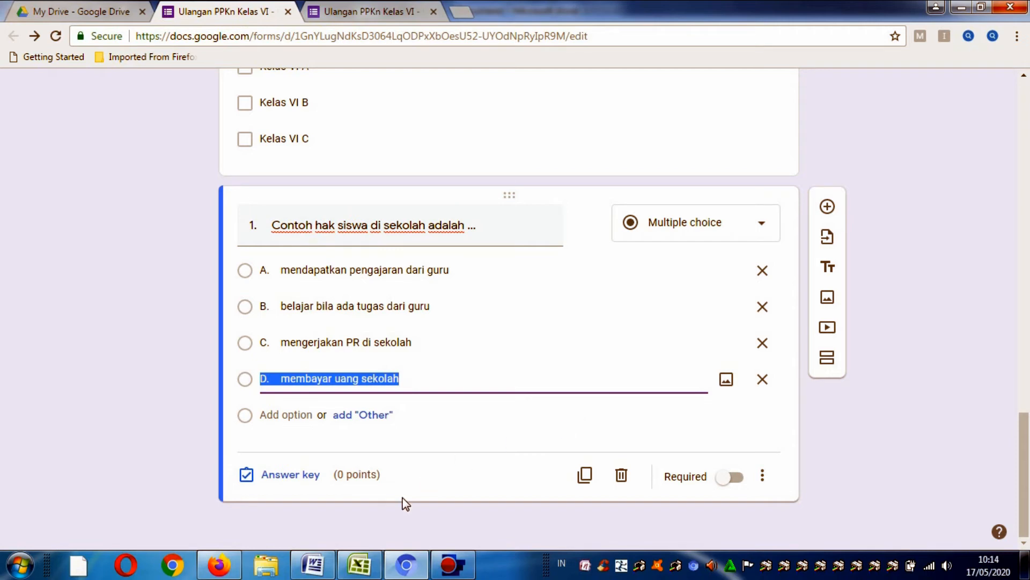
# - Set question 1's answer key to "A. mendapatkan pengajaran dari guru" with 2 points
pyautogui.click(288, 480)
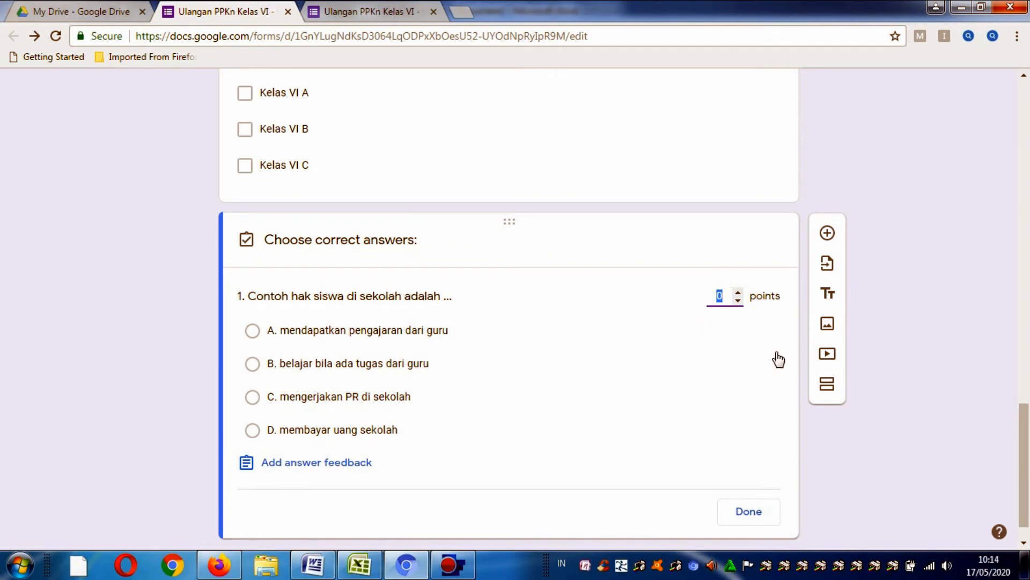
pyautogui.write('2')
pyautogui.click(251, 337)
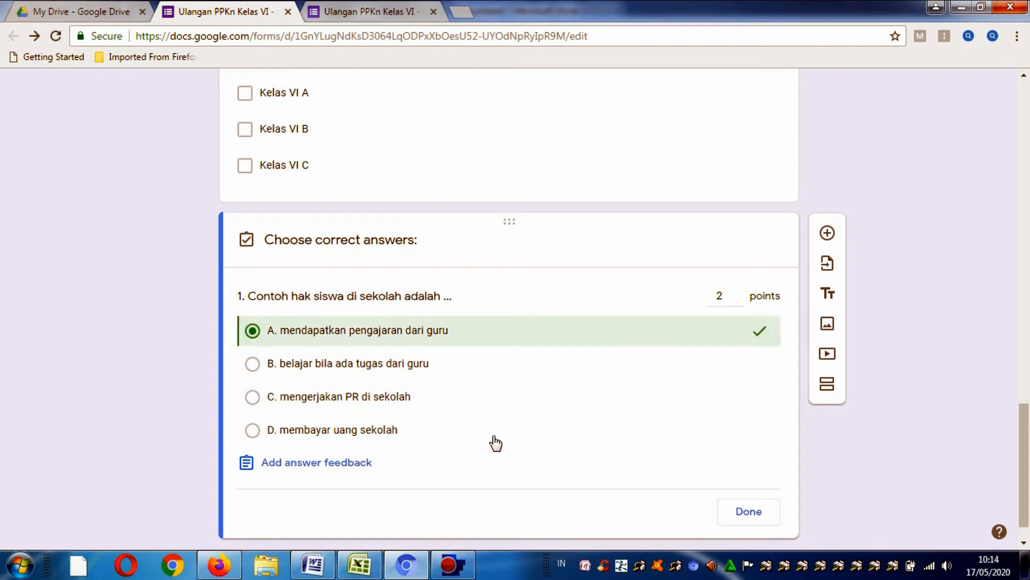
pyautogui.click(756, 516)
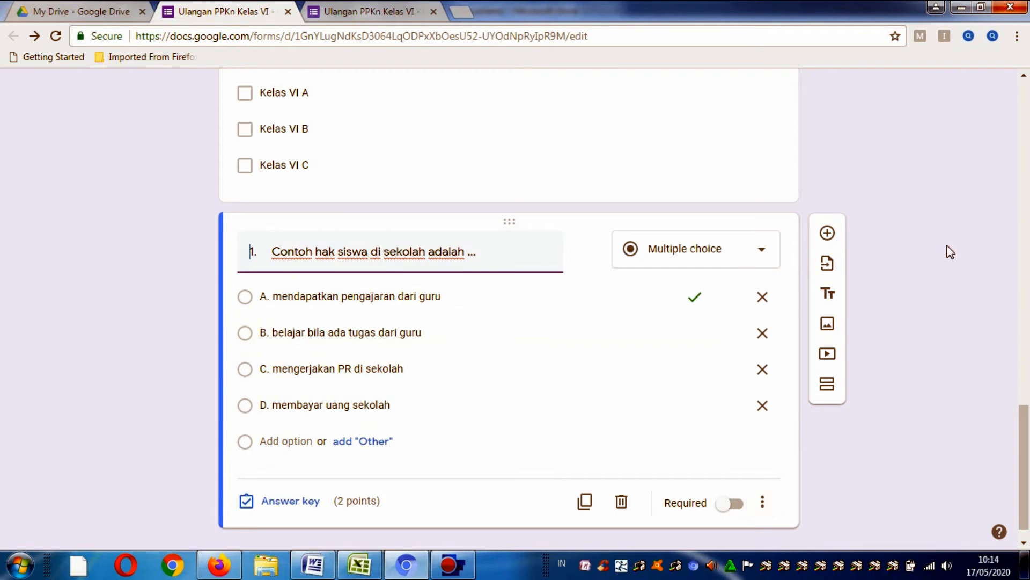
# - Add a question below question 1, copy question 2 "Sebagai warga sekolah yang baik …" from the Word document, and paste it as the question text
pyautogui.click(827, 239)
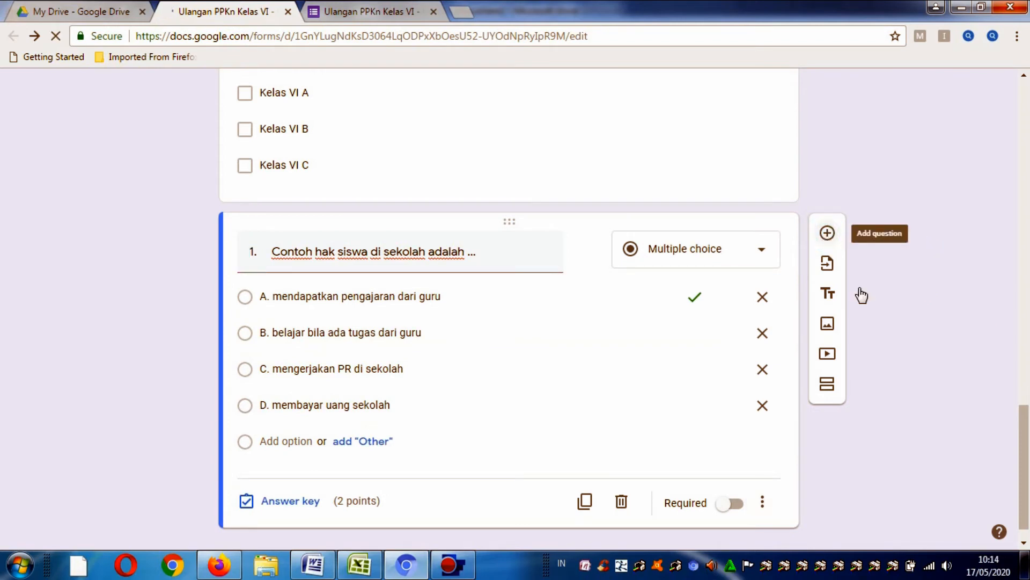
pyautogui.click(827, 233)
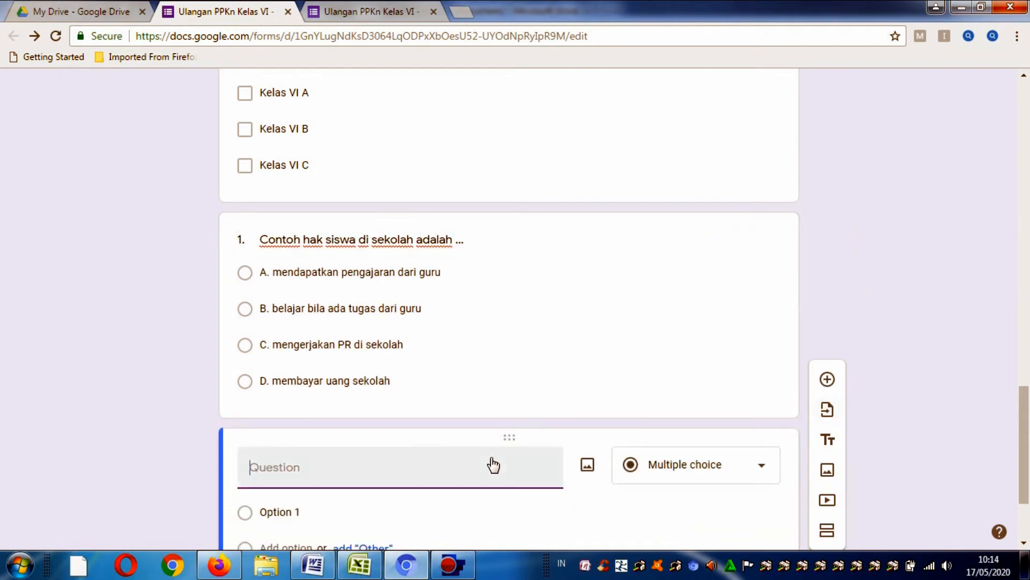
pyautogui.hotkey('alt', 'Tab')
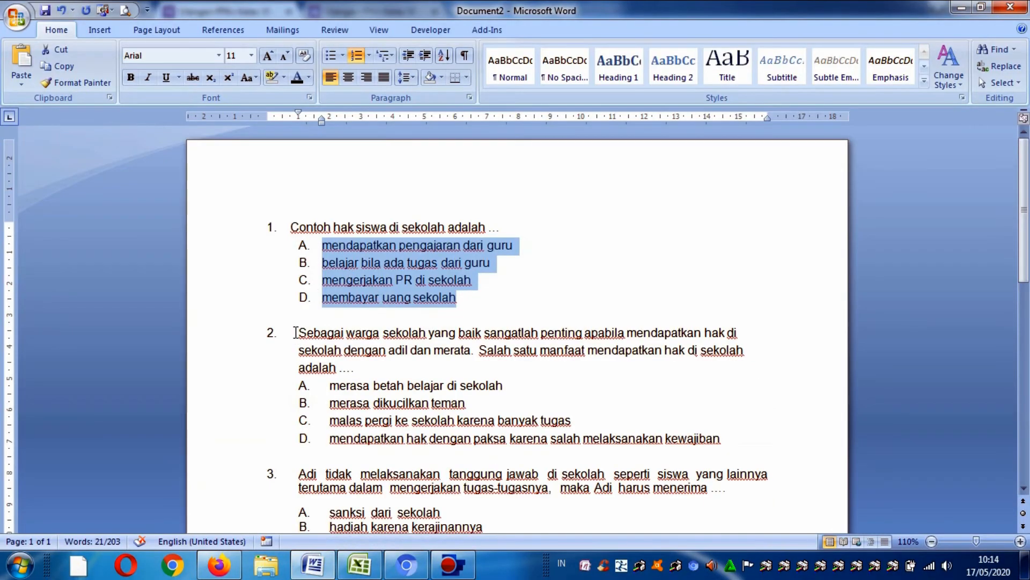
pyautogui.tripleClick(296, 332)
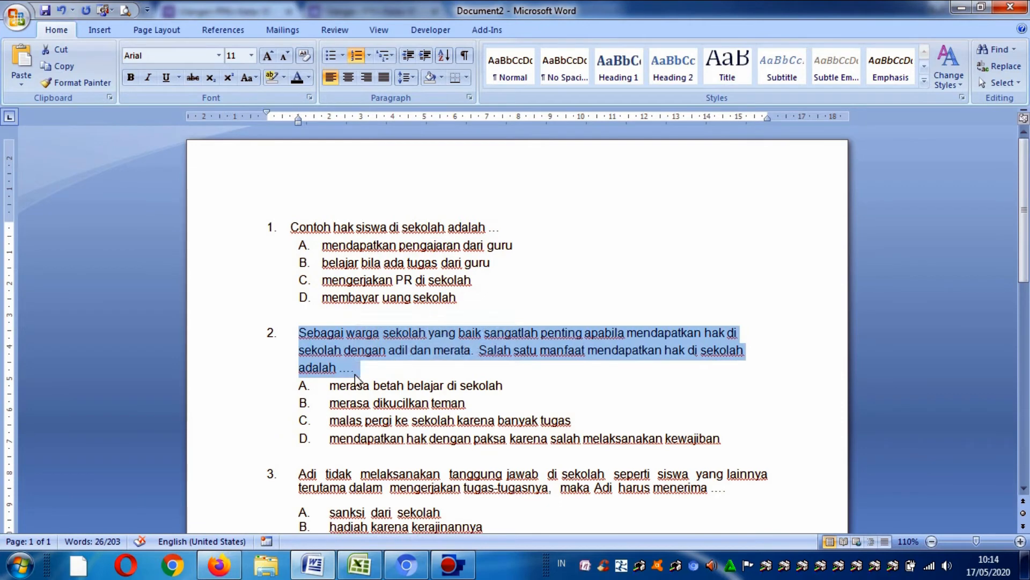
pyautogui.hotkey('alt', 'Tab')
pyautogui.click(292, 465)
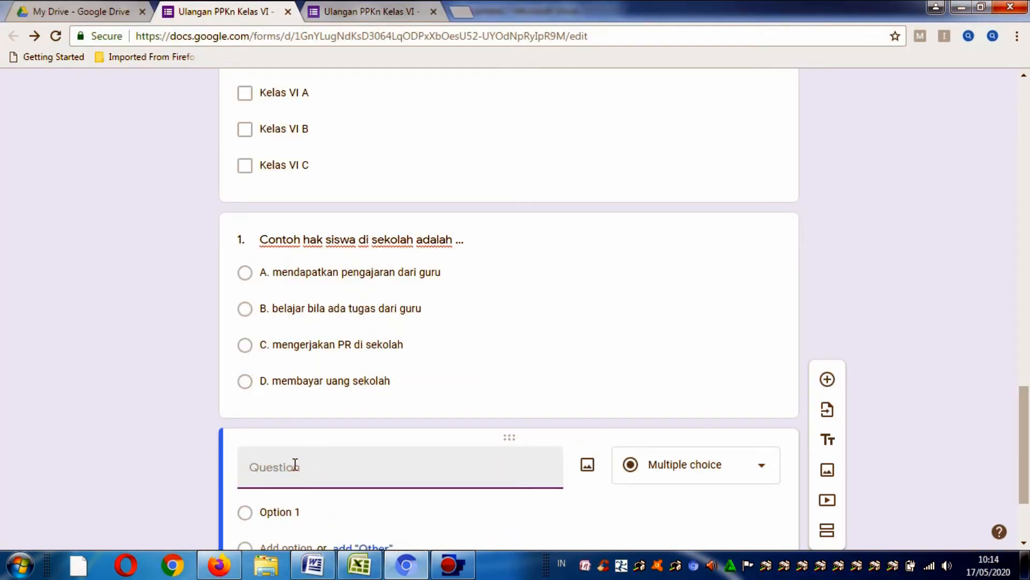
pyautogui.write('2.\tSebagai warga sekolah yang baik sangatlah penting apabila mendapatkan hak di sekolah dengan adil dan merata. Salah satu manfaat mendapatkan hak di sekolah adalah ....')
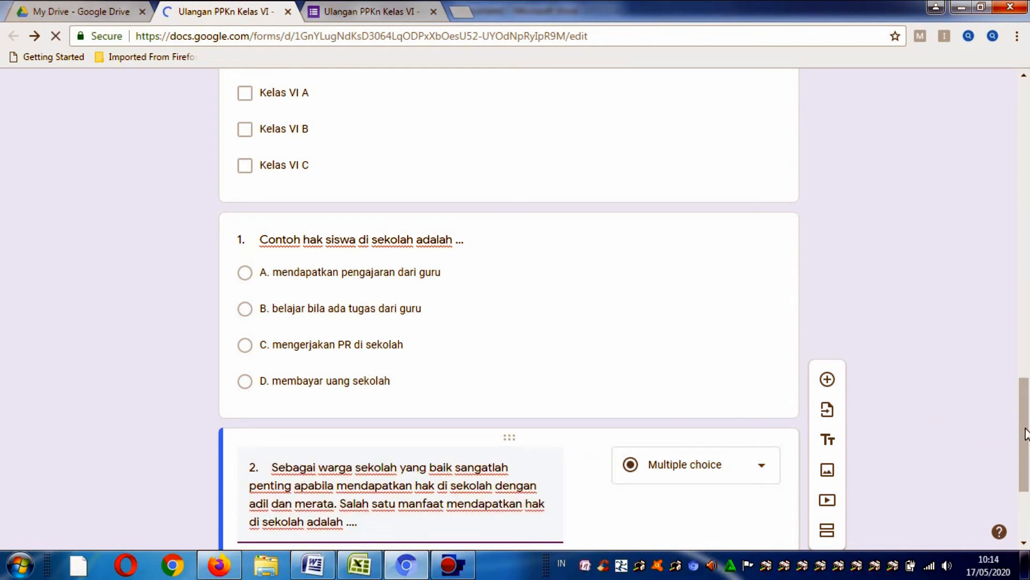
# - Copy answer choices A to D of question 2 from the Word document and paste them as that question's options
pyautogui.moveTo(1019, 433); pyautogui.dragTo(1028, 475)
pyautogui.hotkey('alt', 'Tab')
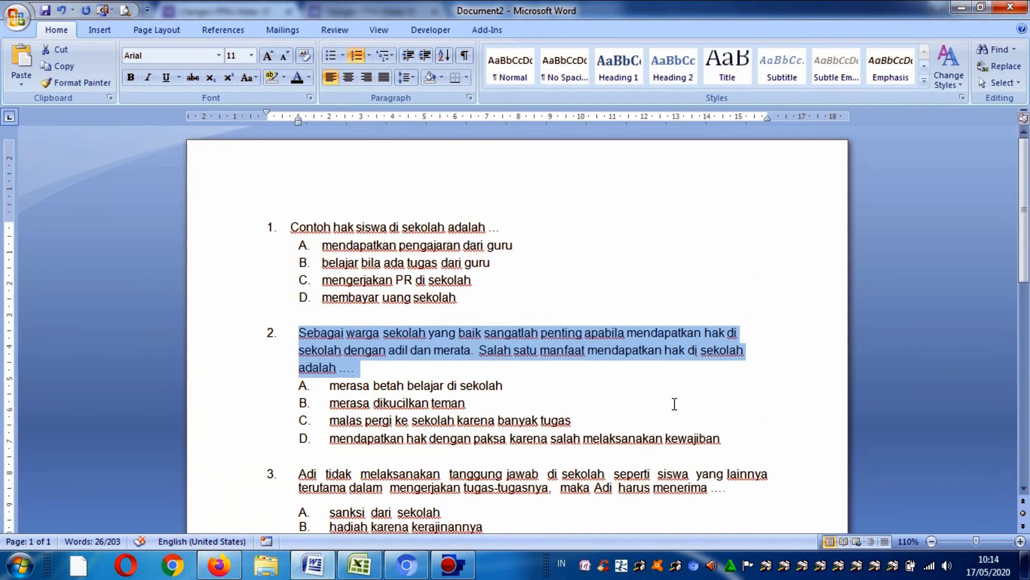
pyautogui.moveTo(332, 385); pyautogui.dragTo(708, 439)
pyautogui.hotkey('alt', 'Tab')
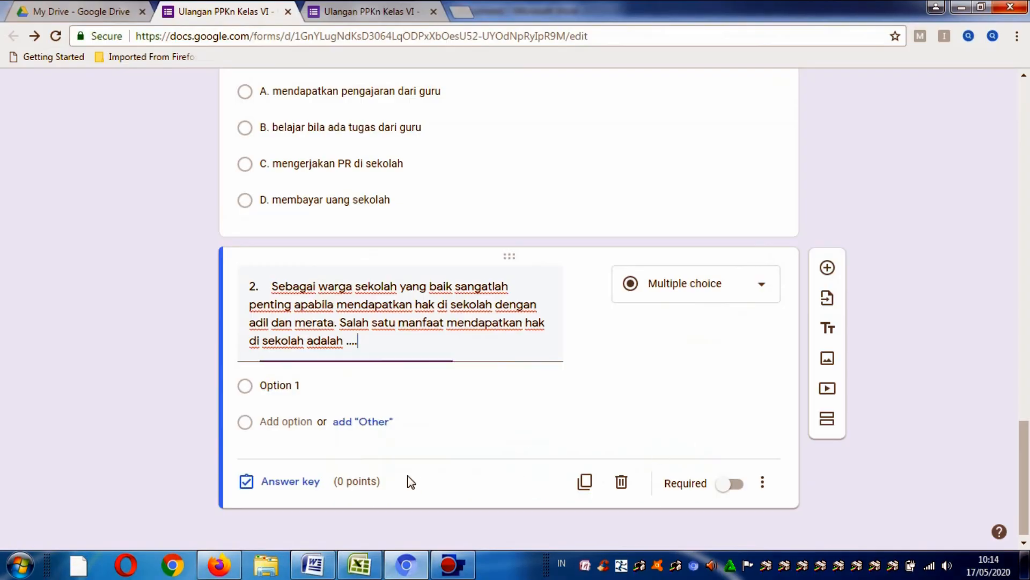
pyautogui.click(341, 387)
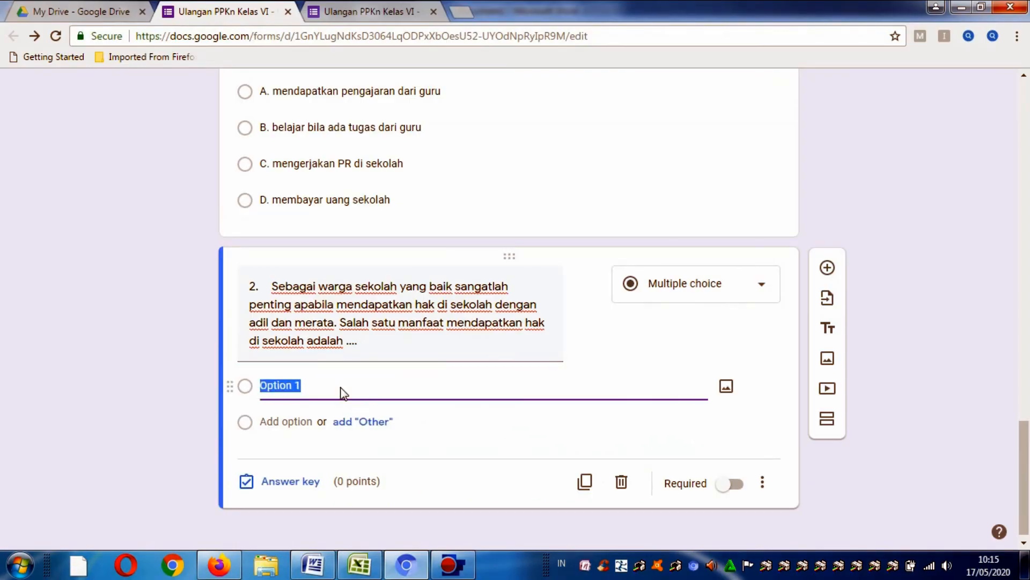
pyautogui.write('A.\tmerasa betah belajar di sekolah B.\tmerasa dikucilkan teman C.\tmalas pergi ke sekolah karena banyak tugas D.\tmendapatkan hak dengan paksa karena salah melaksanakan kewajiban')
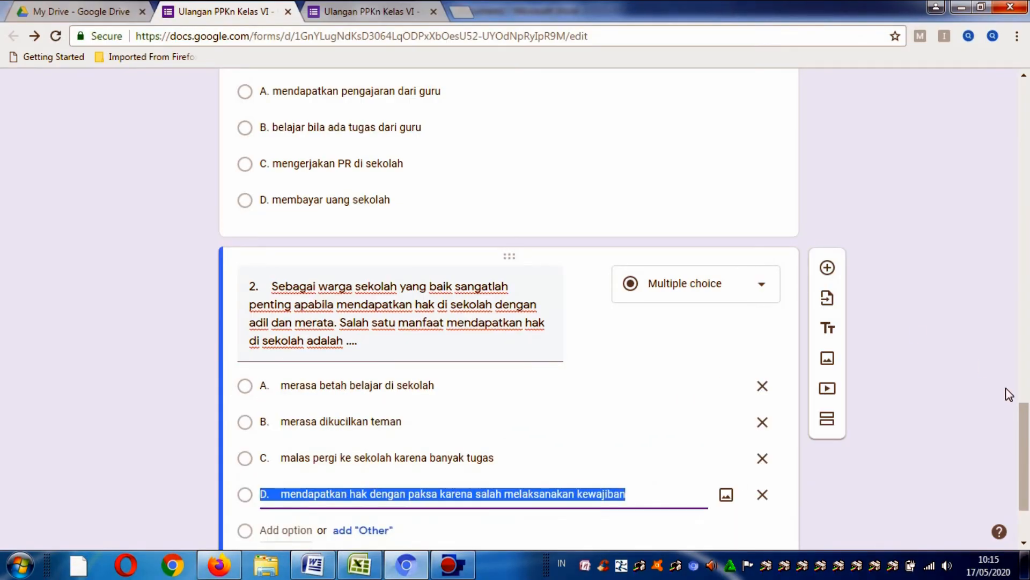
# - Set question 2's answer key to "A. merasa betah belajar di sekolah" with 2 points
pyautogui.click(1024, 424)
pyautogui.moveTo(1024, 424); pyautogui.dragTo(1024, 451)
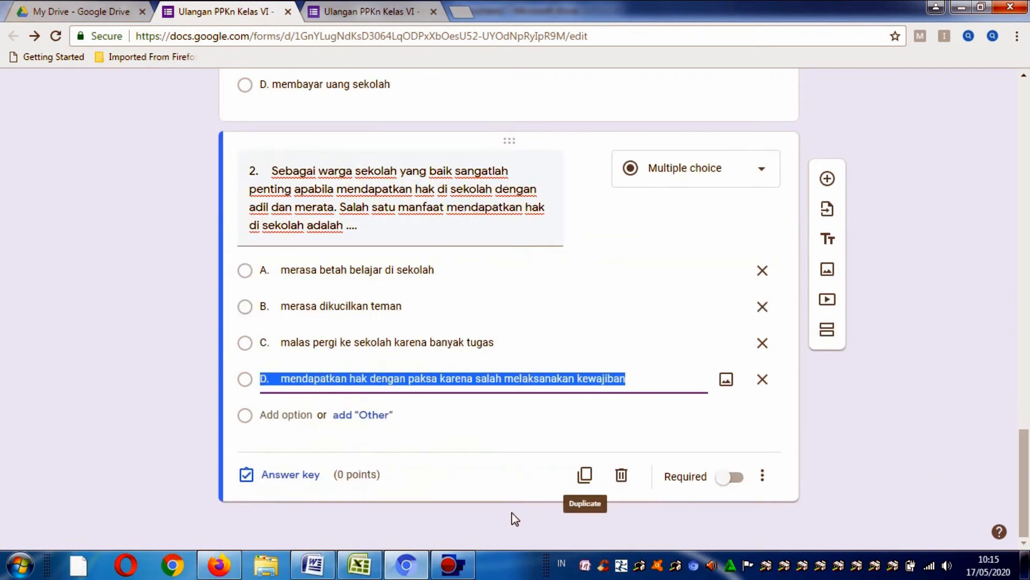
pyautogui.click(279, 479)
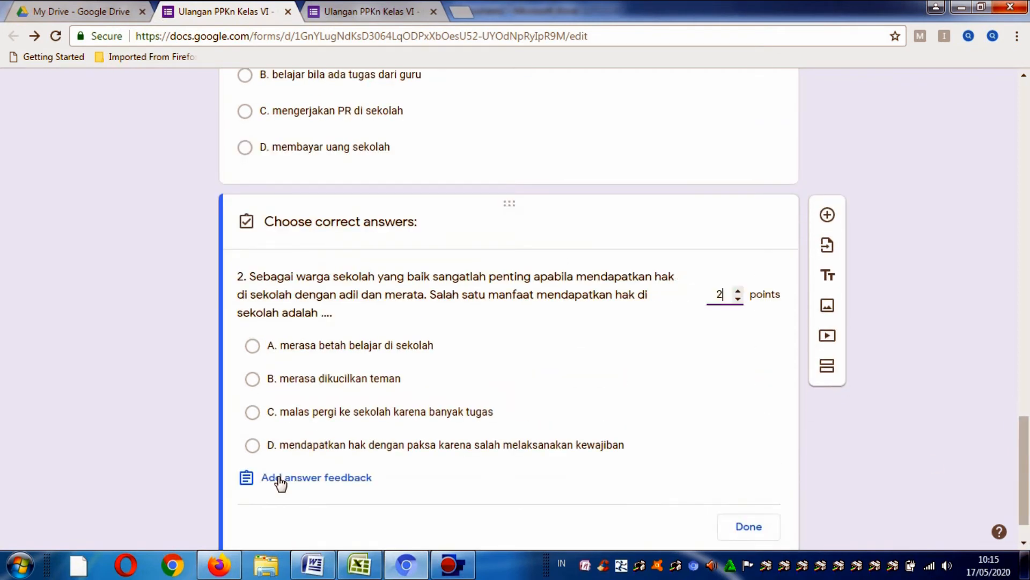
pyautogui.write('2')
pyautogui.click(253, 346)
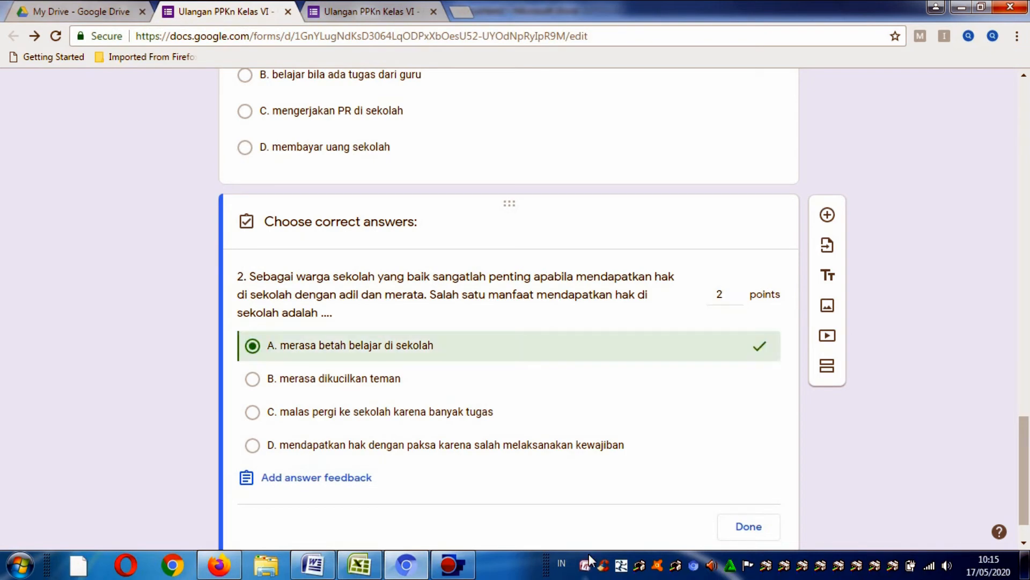
pyautogui.click(743, 527)
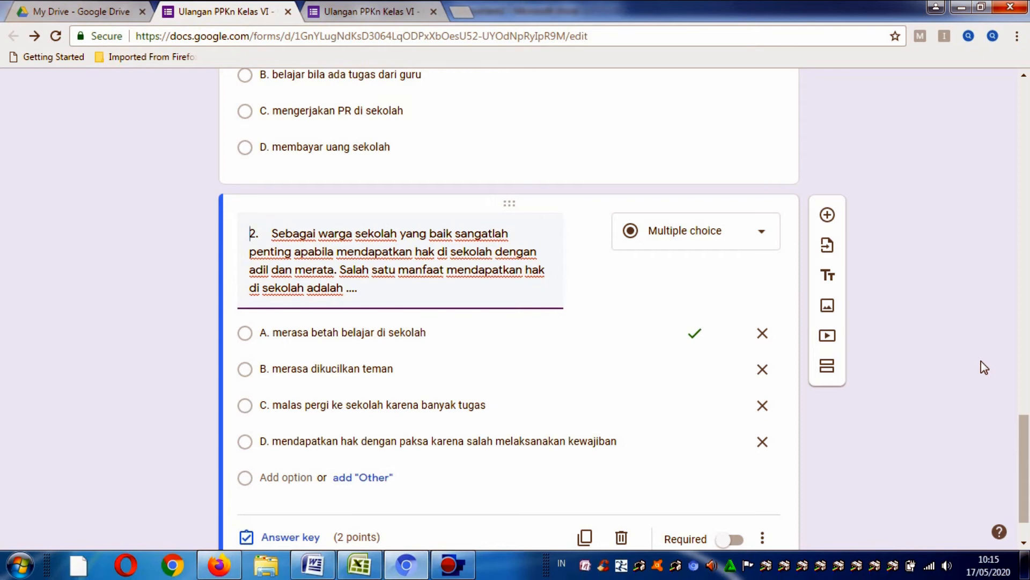
# - Switch to the other, completed "Ulangan PPKn Kelas VI" form and check its last questions and the total points
pyautogui.click(374, 10)
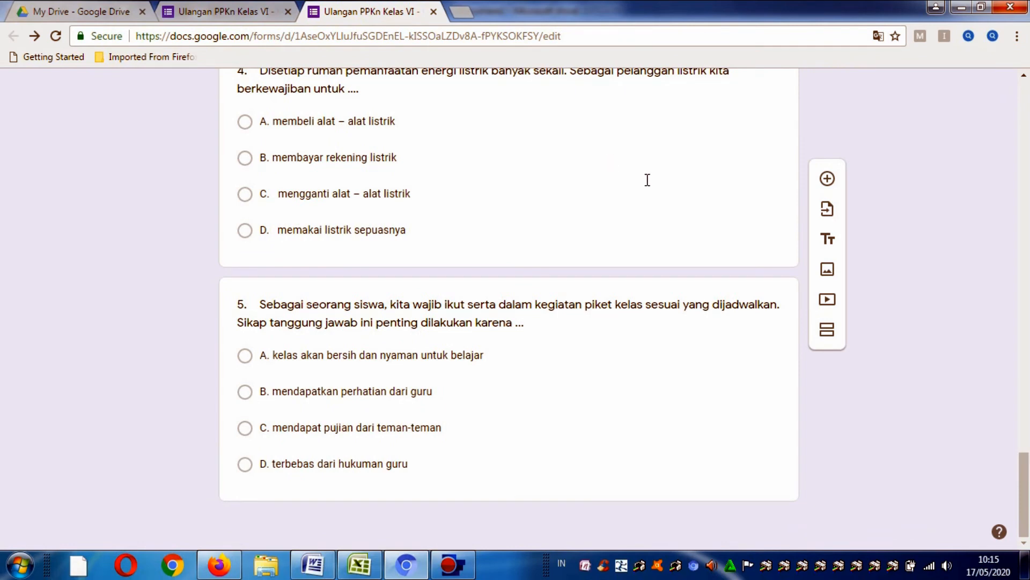
pyautogui.moveTo(1029, 474); pyautogui.dragTo(1029, 474)
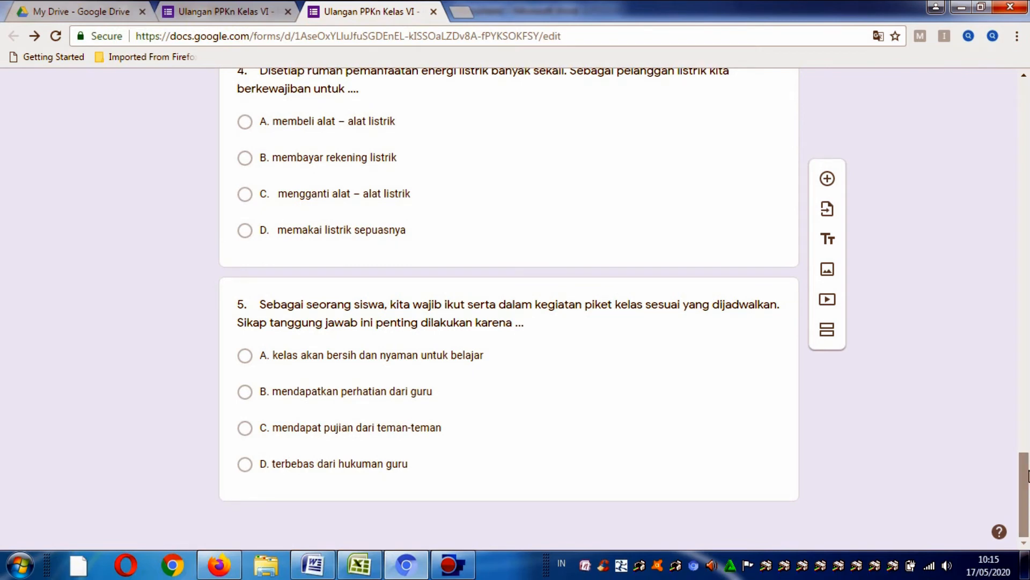
pyautogui.moveTo(1029, 473); pyautogui.dragTo(1020, 94)
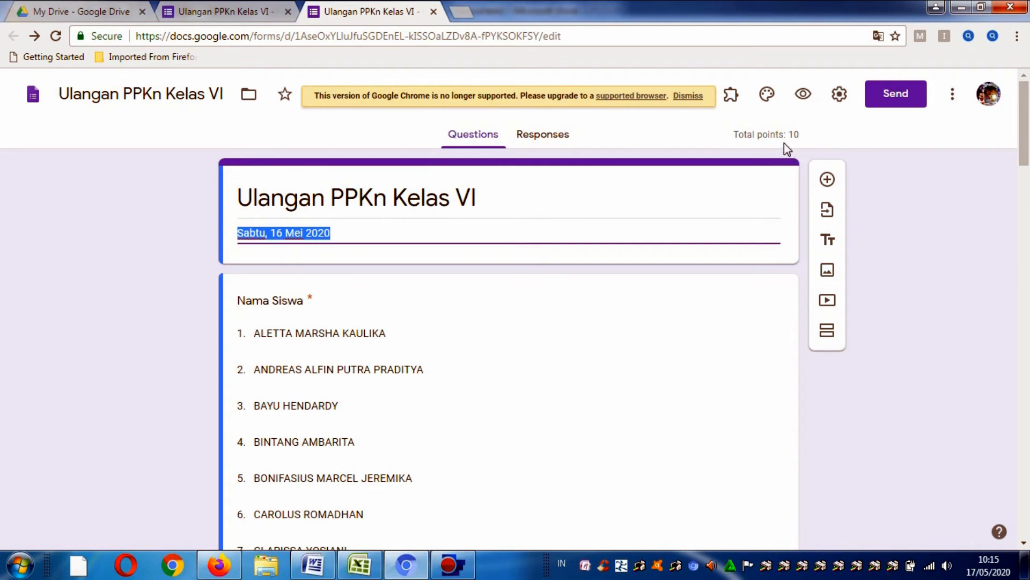
pyautogui.click(842, 136)
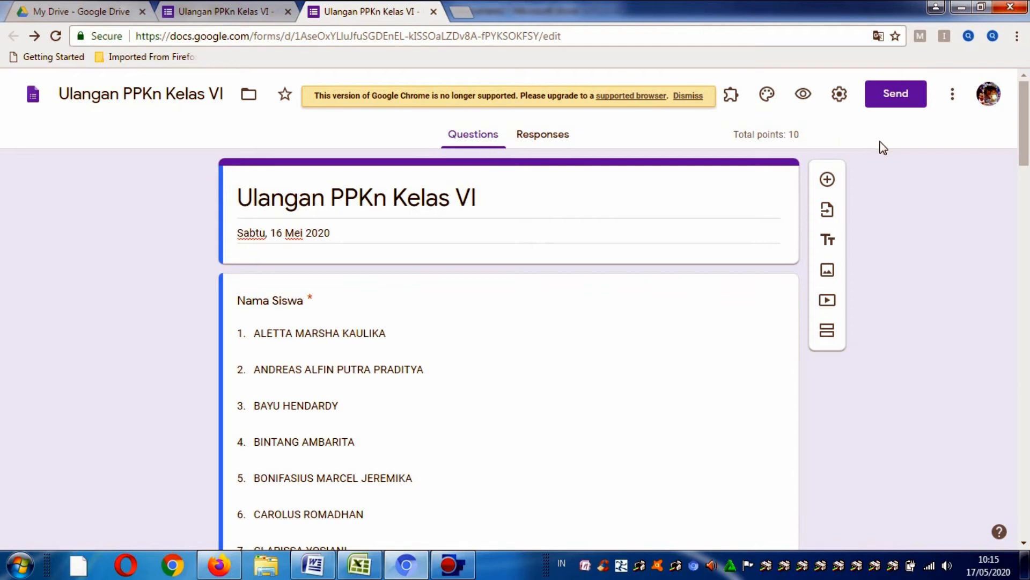
# - Open the completed form's send options, choose sharing by link, and shorten the URL
pyautogui.click(889, 102)
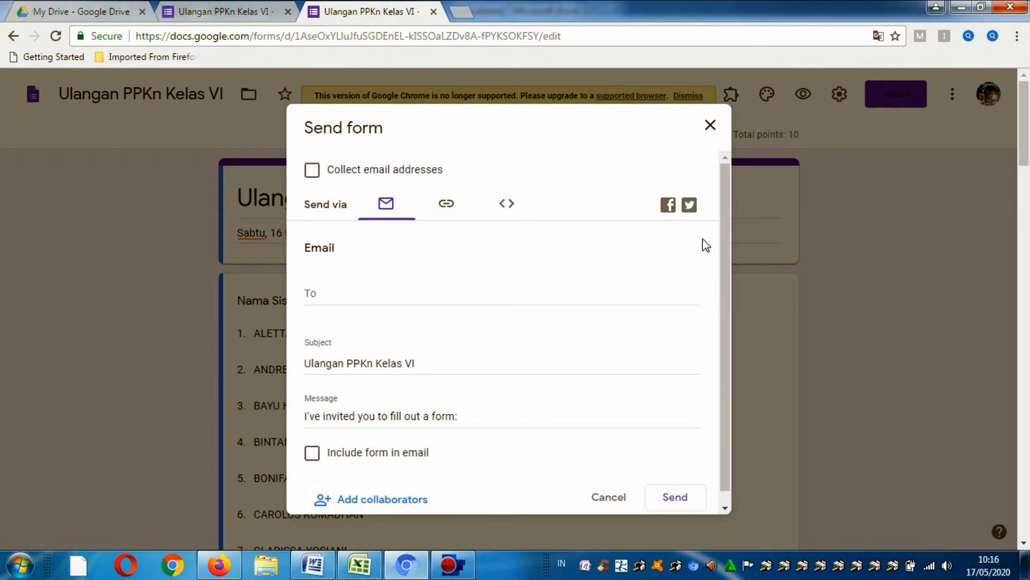
pyautogui.click(445, 209)
pyautogui.click(446, 212)
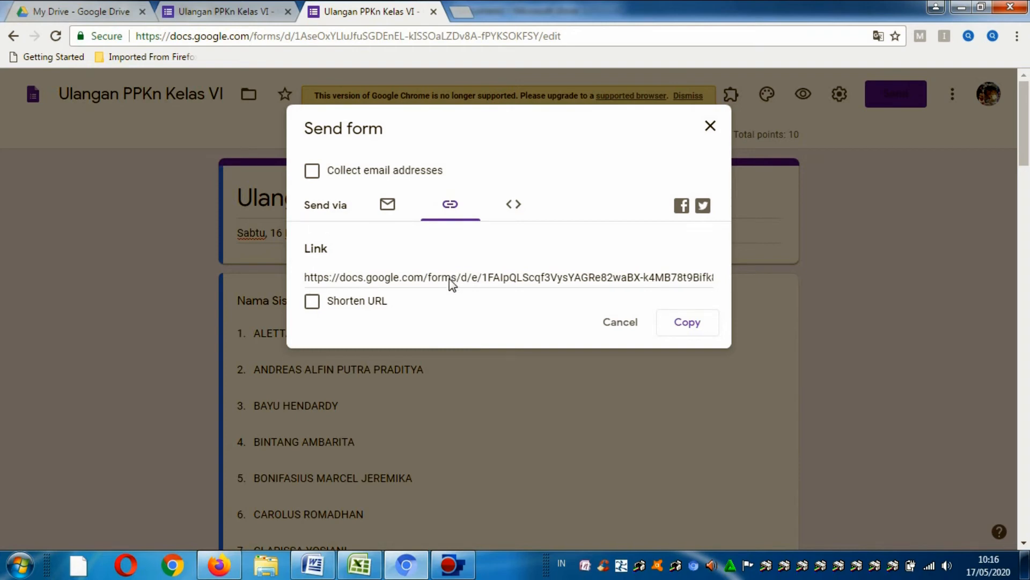
pyautogui.click(449, 279)
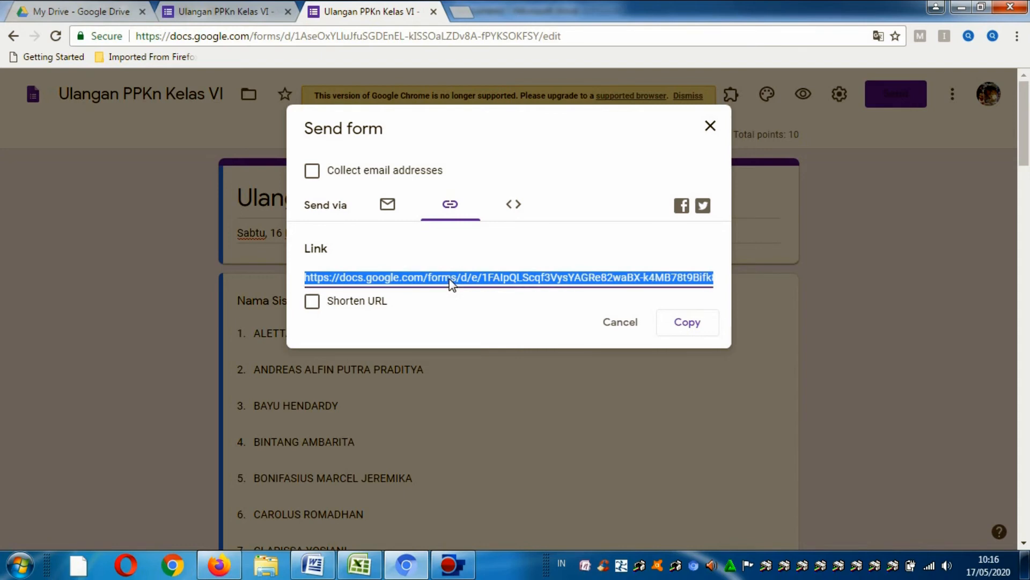
pyautogui.click(312, 302)
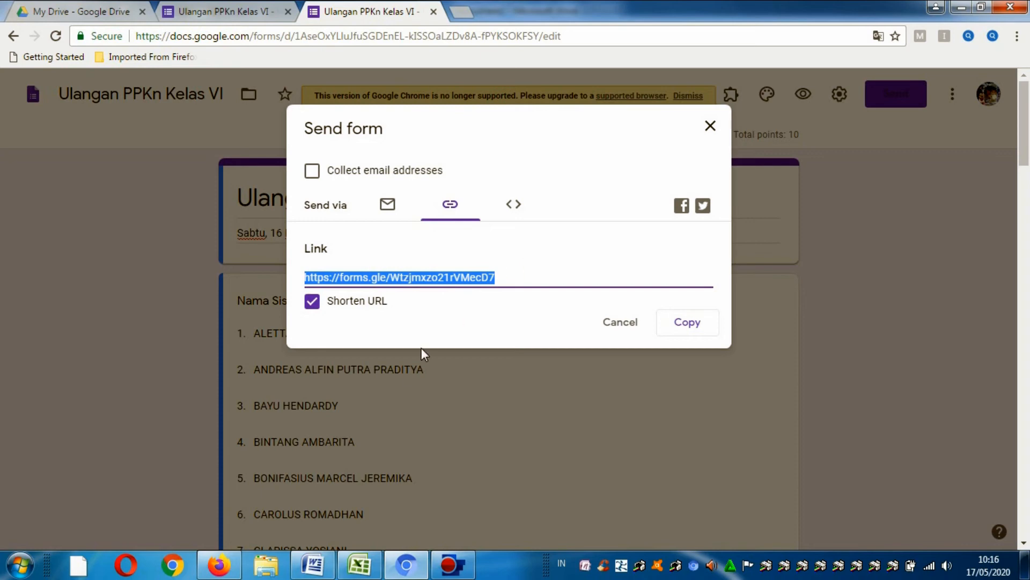
# - Switch to Firefox, open the shortened form link there, and look through the form as a student sees it
pyautogui.click(219, 565)
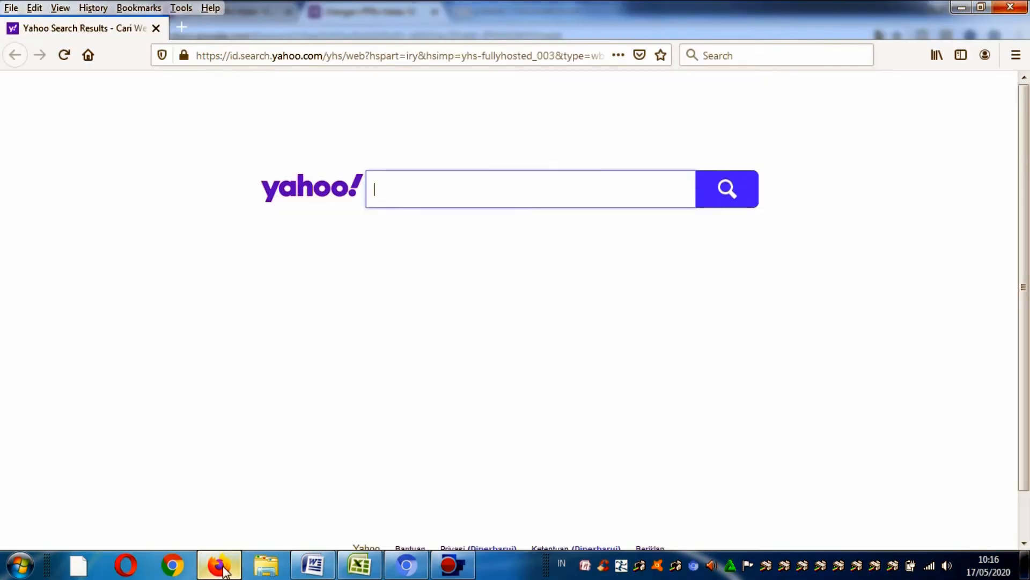
pyautogui.click(281, 54)
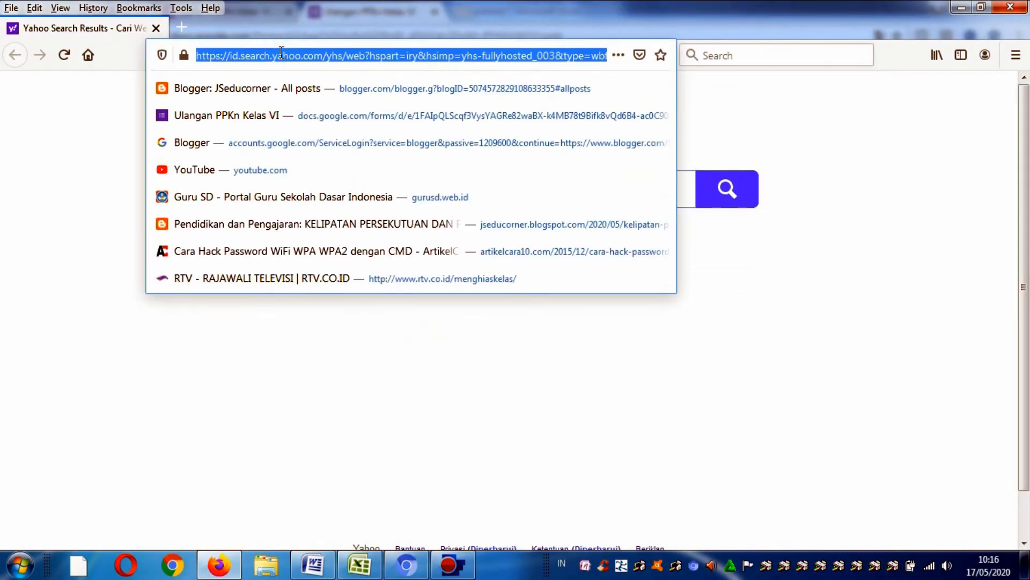
pyautogui.hotkey('ctrl', 'v')
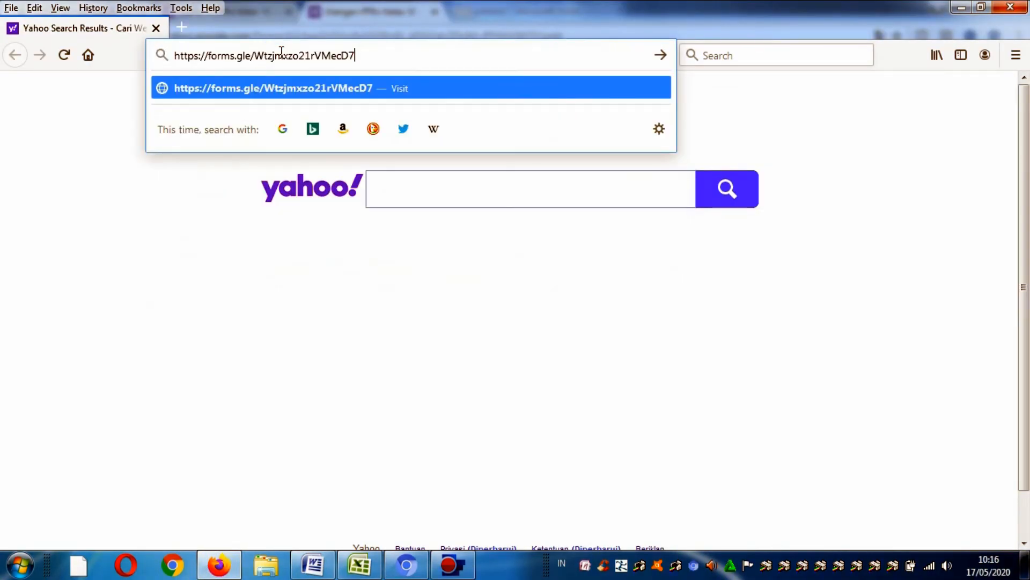
pyautogui.press('Return')
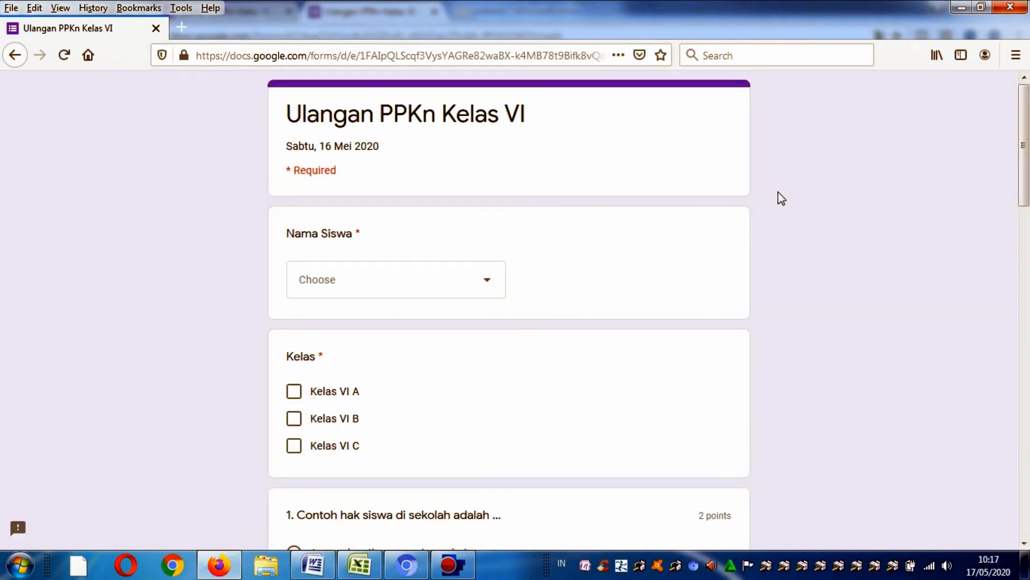
pyautogui.scroll(-3, 1024, 225)
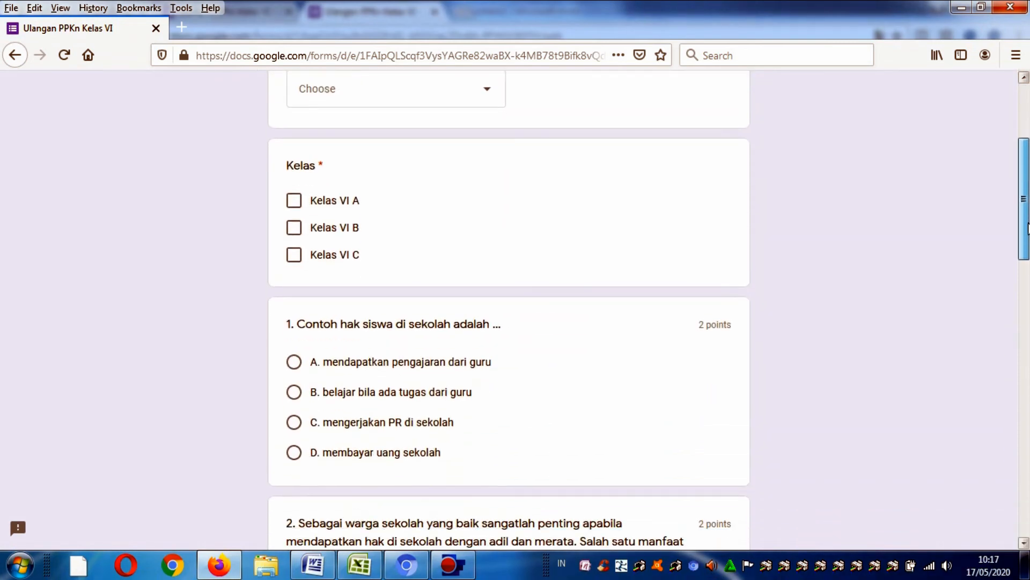
pyautogui.scroll(3, 1026, 215)
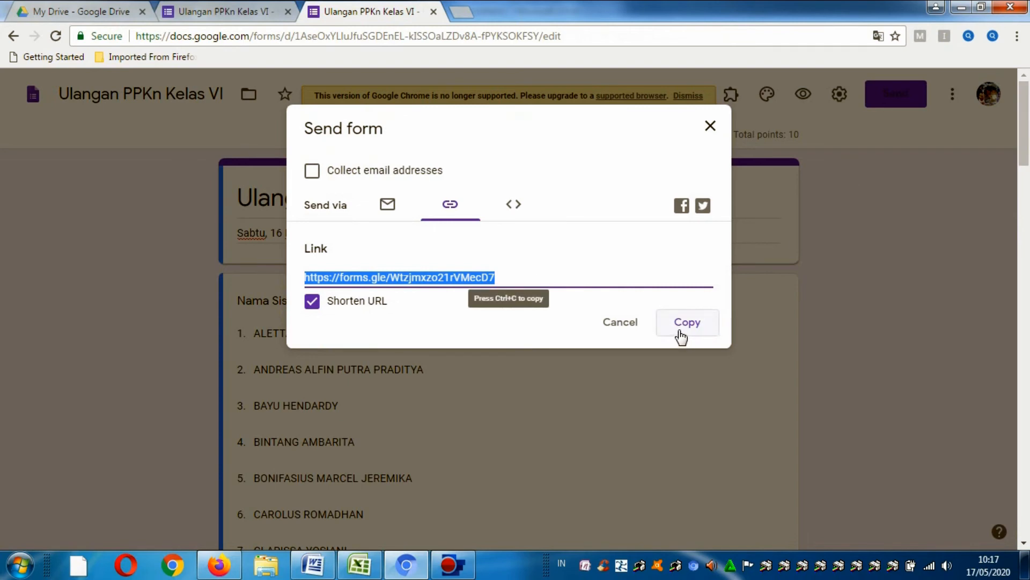
# - Close the send options, preview the form in Chrome to check the fields and question 1, and close the preview
pyautogui.click(713, 126)
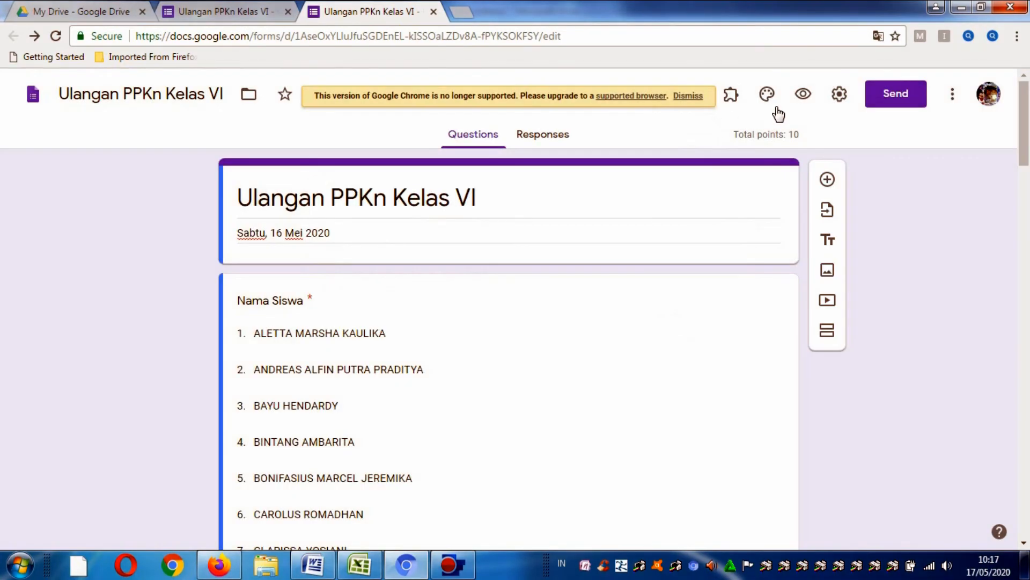
pyautogui.click(803, 98)
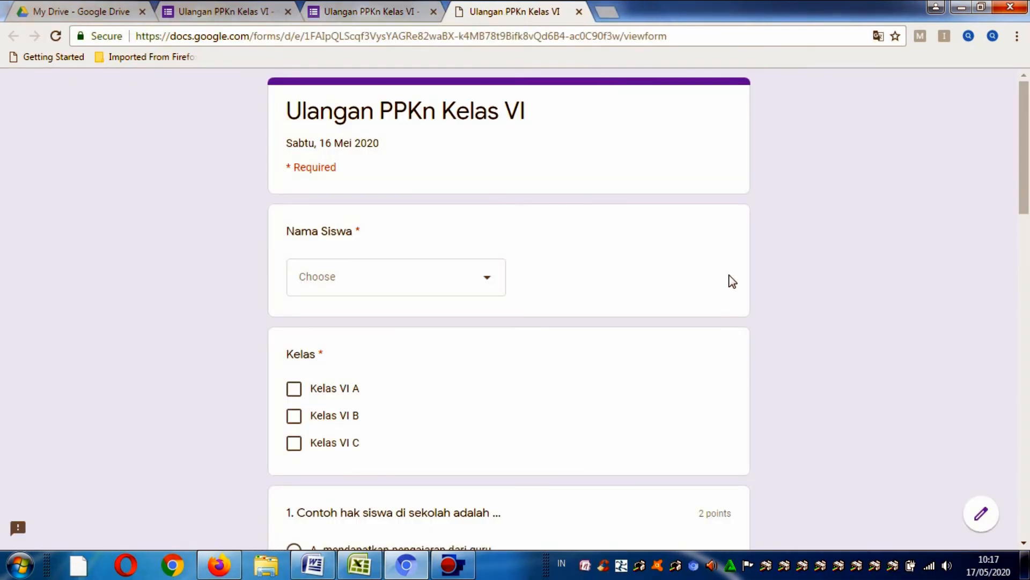
pyautogui.moveTo(1025, 176)
pyautogui.mouseDown()
pyautogui.moveTo(1027, 507)
pyautogui.moveTo(1019, 193)
pyautogui.mouseUp()
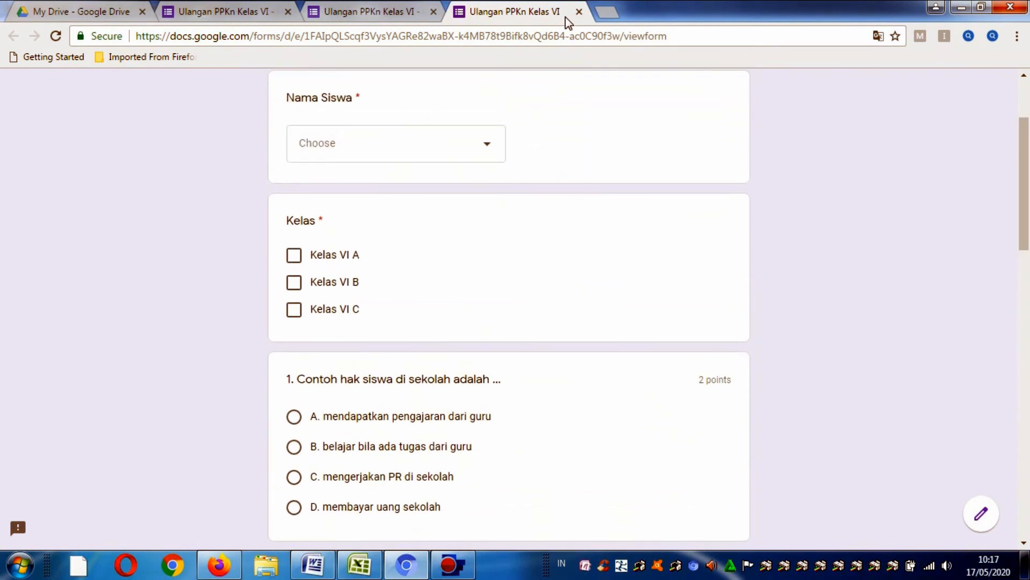
pyautogui.click(579, 12)
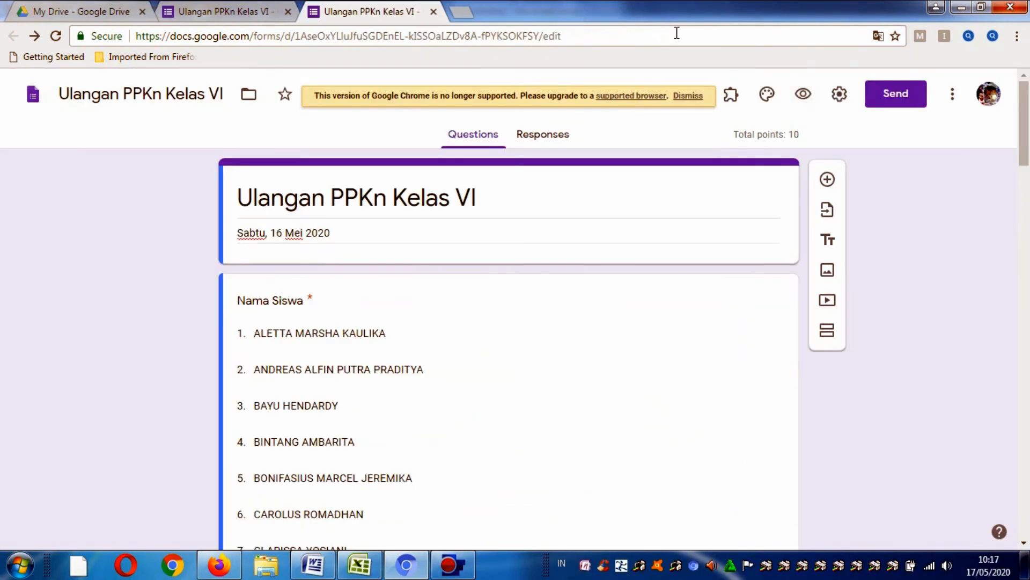
# - Switch to the student form in Firefox, choose a student's name for Nama Siswa, and select Kelas VI A
pyautogui.hotkey('alt', 'Tab')
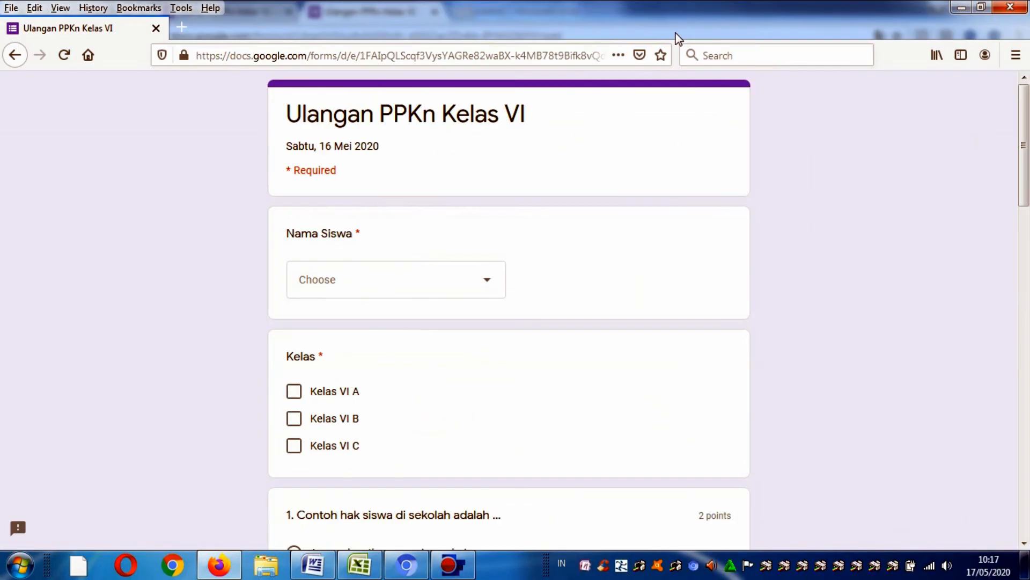
pyautogui.click(492, 287)
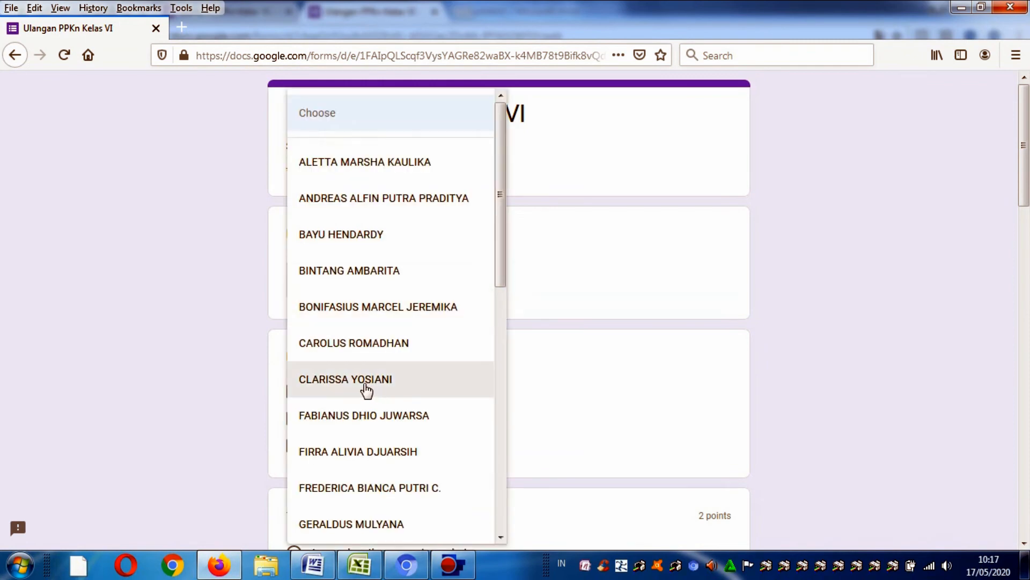
pyautogui.click(361, 428)
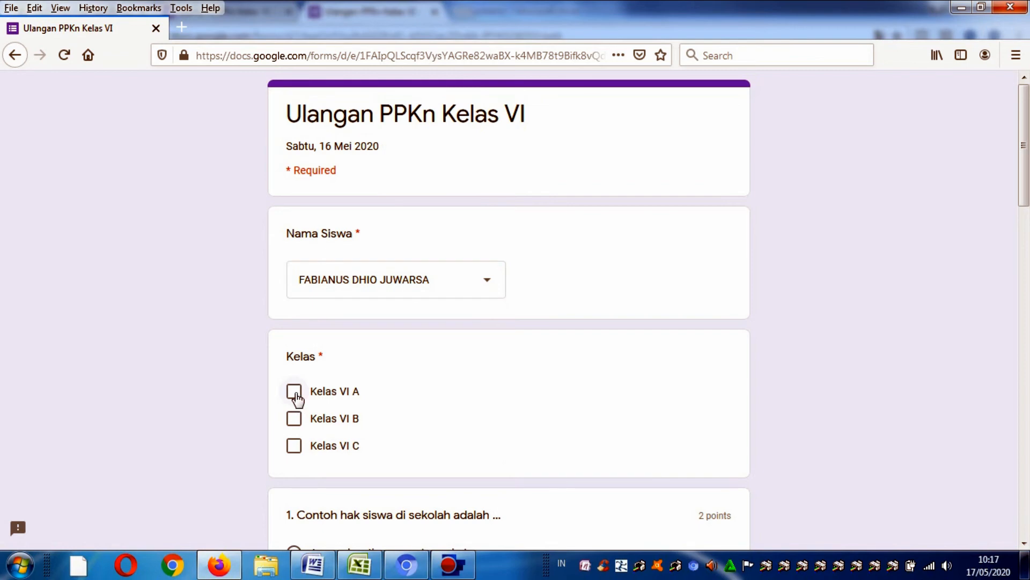
pyautogui.click(295, 397)
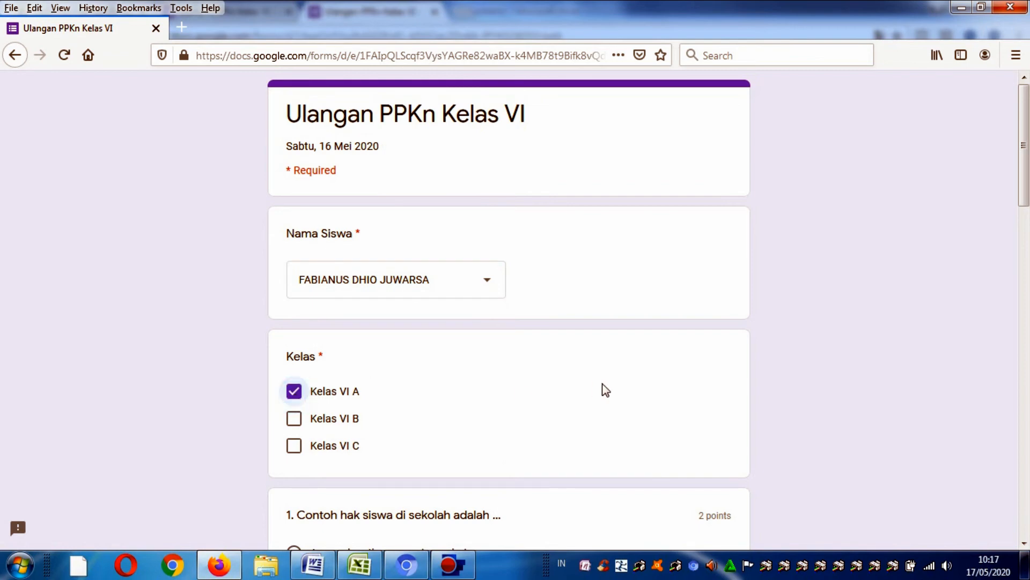
# - Answer questions 1, 3, 4 and 5 with option A, leave question 2 blank, and submit the form
pyautogui.scroll(-5, 707, 214)
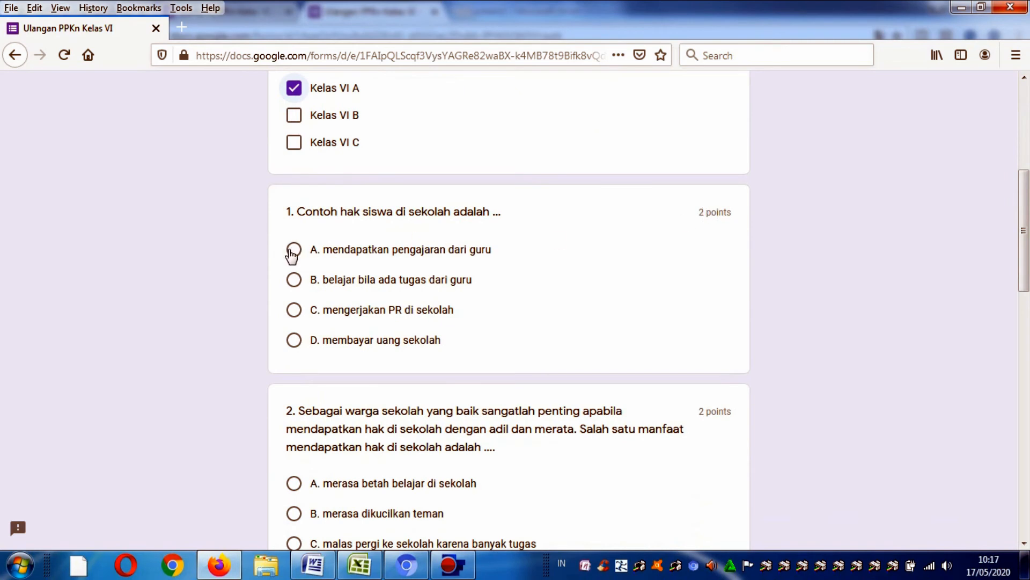
pyautogui.click(294, 252)
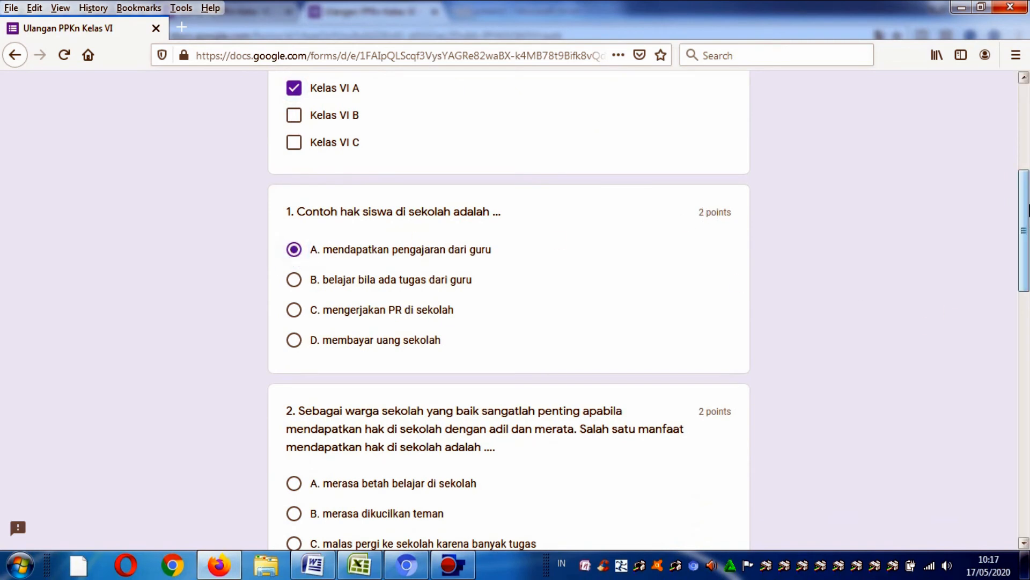
pyautogui.scroll(-8, 1022, 252)
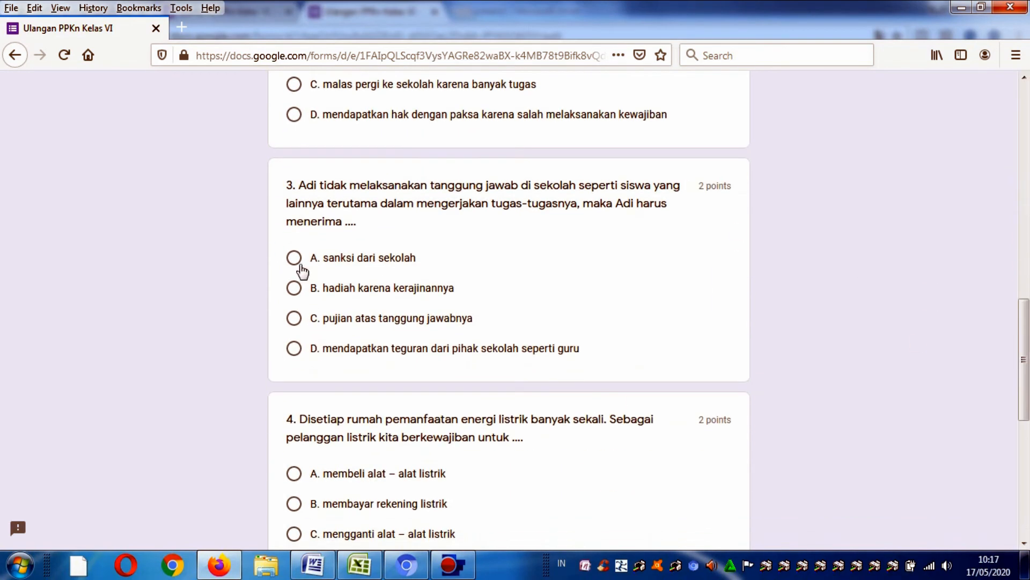
pyautogui.click(294, 258)
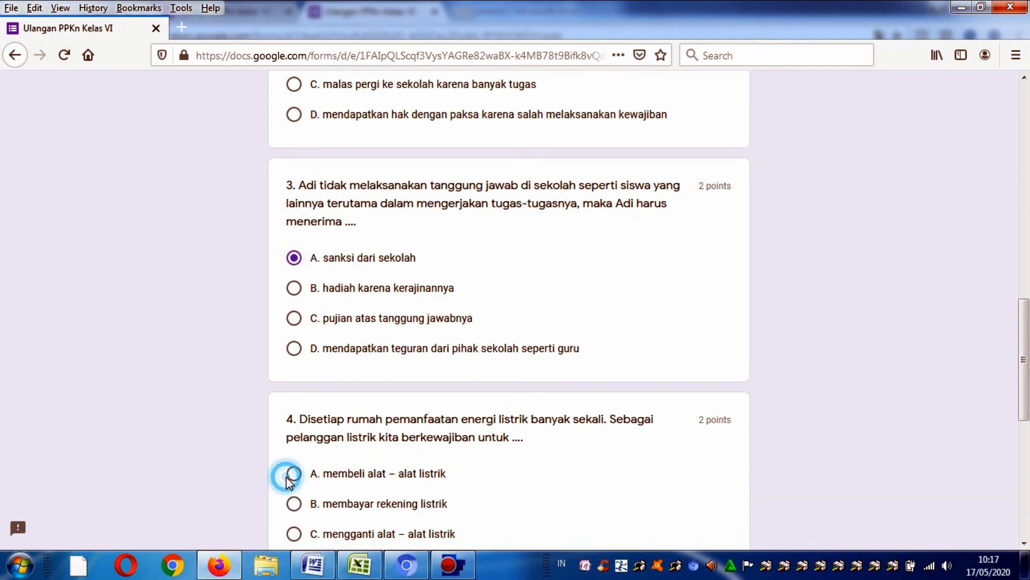
pyautogui.click(303, 476)
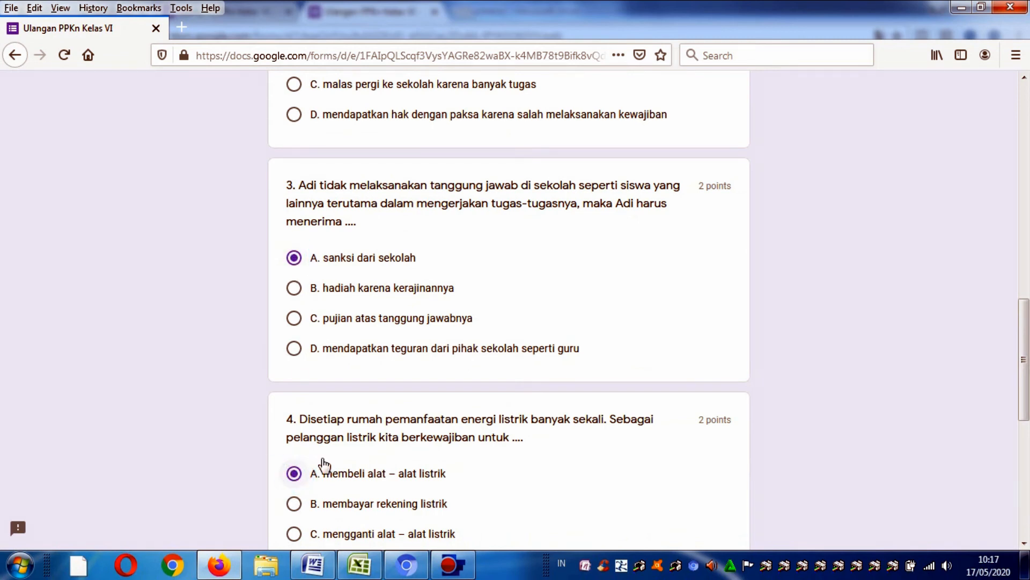
pyautogui.moveTo(1028, 338); pyautogui.dragTo(1025, 435)
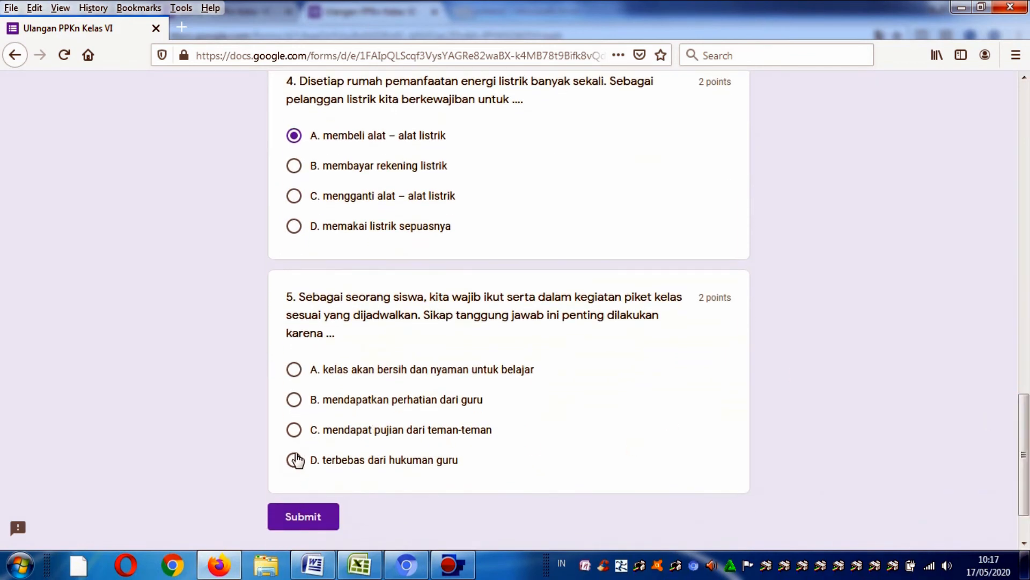
pyautogui.click(295, 370)
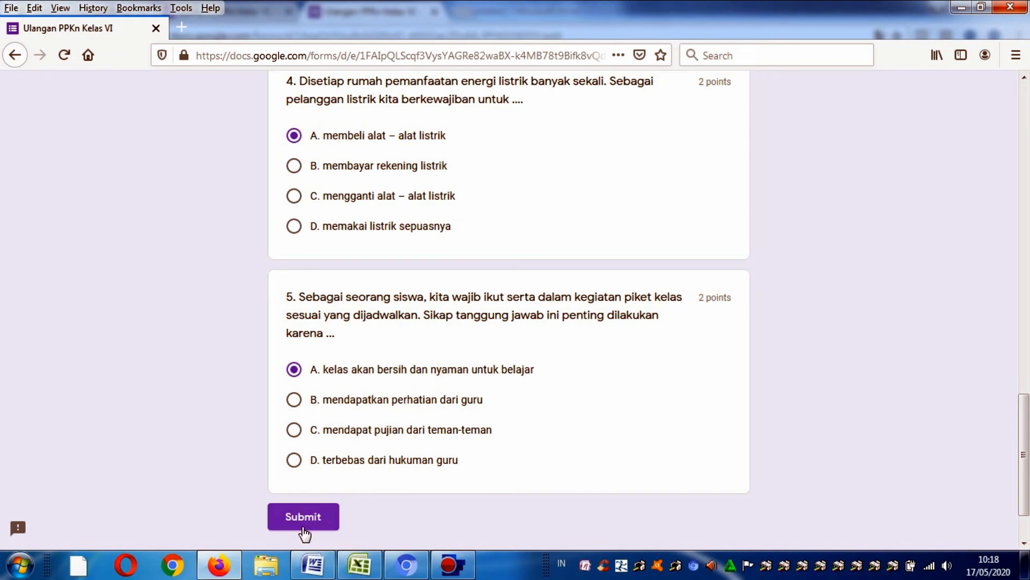
pyautogui.click(304, 529)
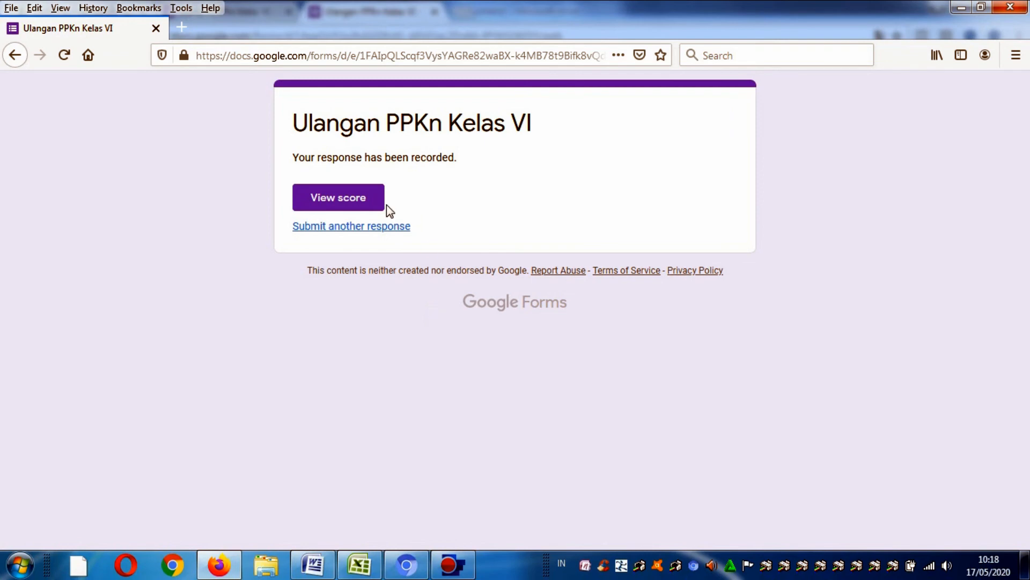
# - View the score of the submitted quiz, check the marking and correct answers for questions 1 to 4, and close Firefox
pyautogui.click(362, 198)
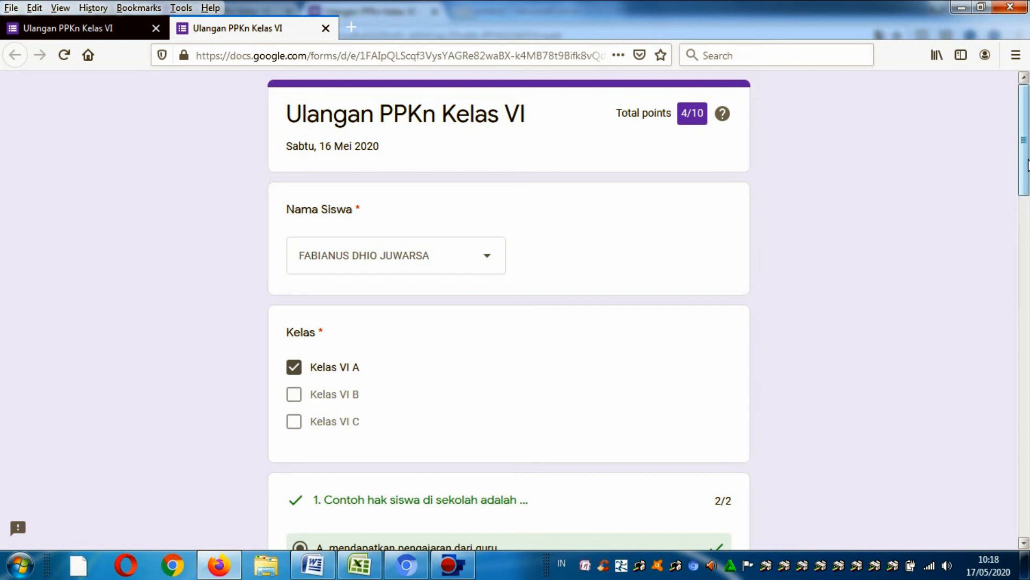
pyautogui.moveTo(1028, 164); pyautogui.dragTo(1021, 250)
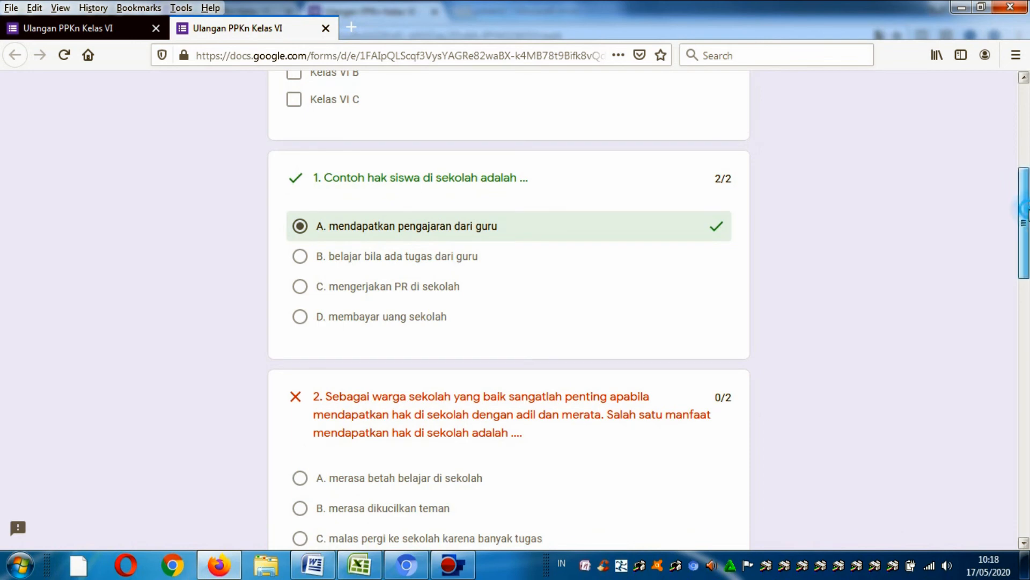
pyautogui.scroll(-5, 811, 263)
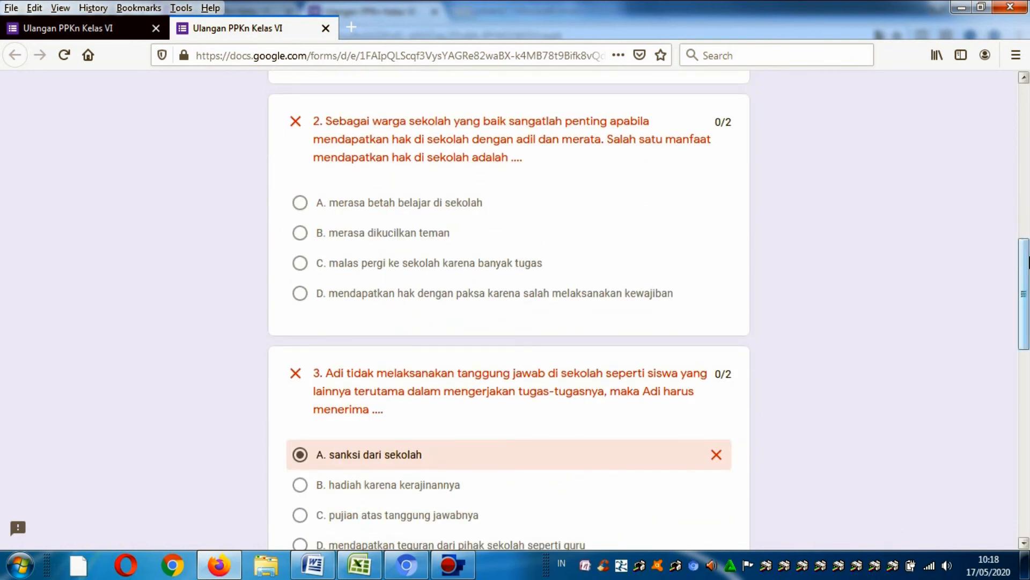
pyautogui.moveTo(1025, 260); pyautogui.dragTo(1028, 310)
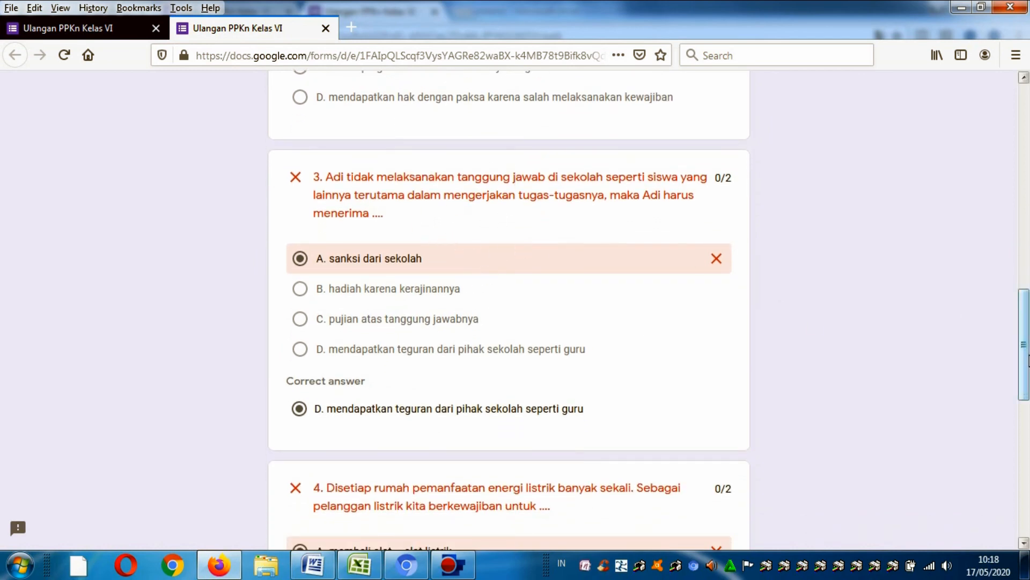
pyautogui.moveTo(1027, 358); pyautogui.dragTo(1028, 371)
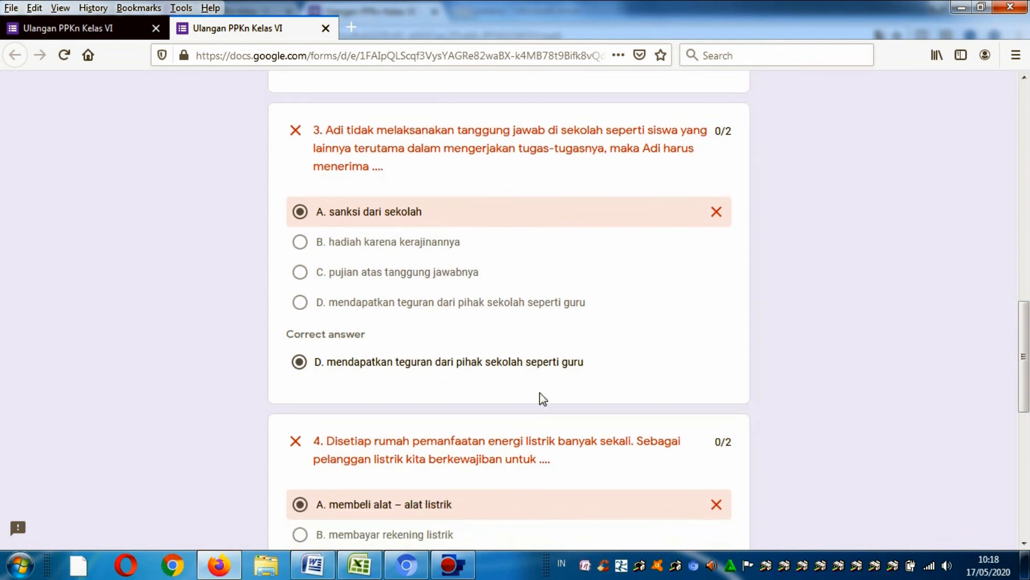
pyautogui.moveTo(1026, 352); pyautogui.dragTo(1028, 400)
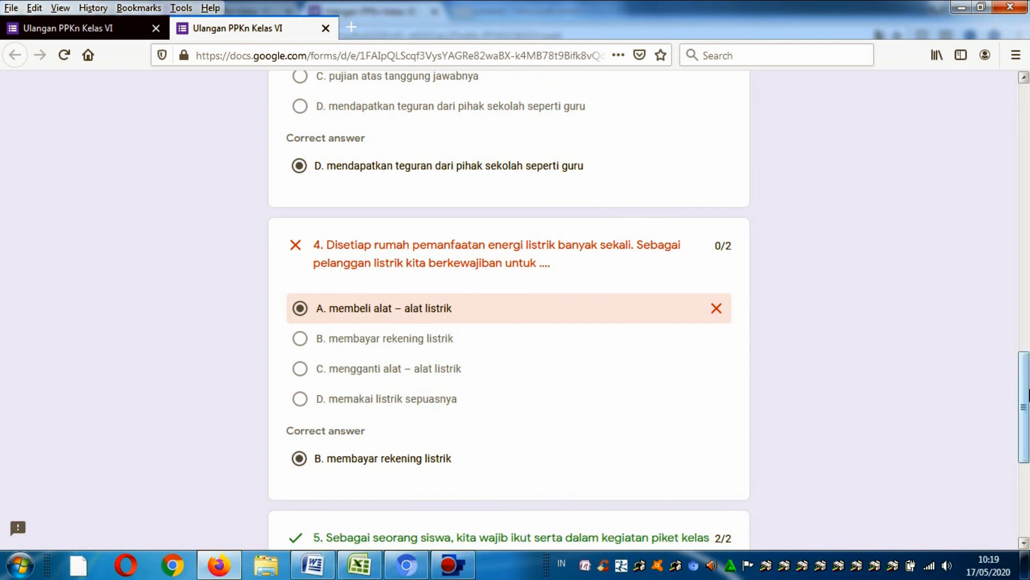
pyautogui.click(1011, 8)
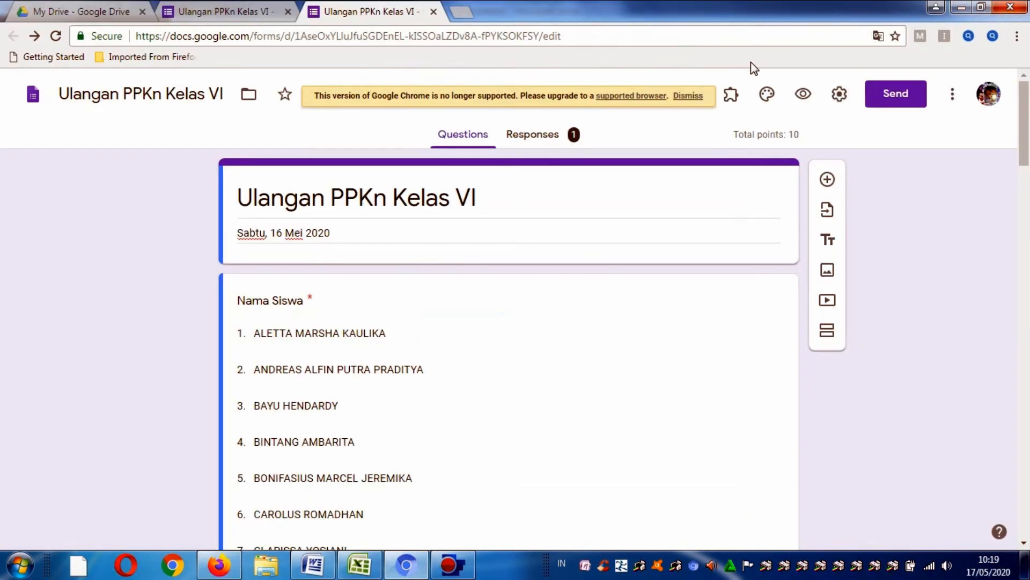
# - Review the form's response summary in Chrome, link the responses to a new spreadsheet, and open that spreadsheet
pyautogui.click(531, 144)
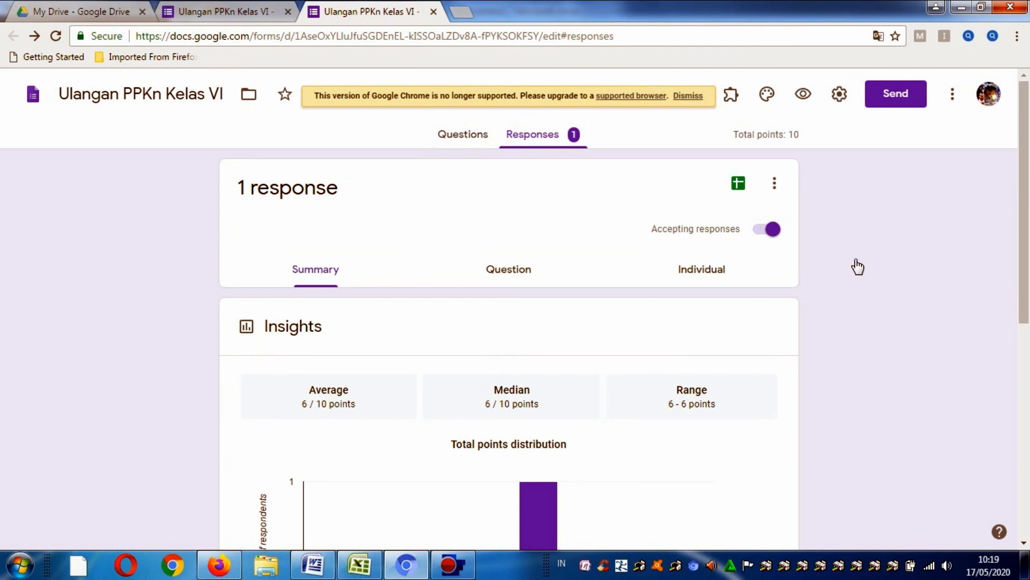
pyautogui.moveTo(1025, 152); pyautogui.dragTo(1025, 125)
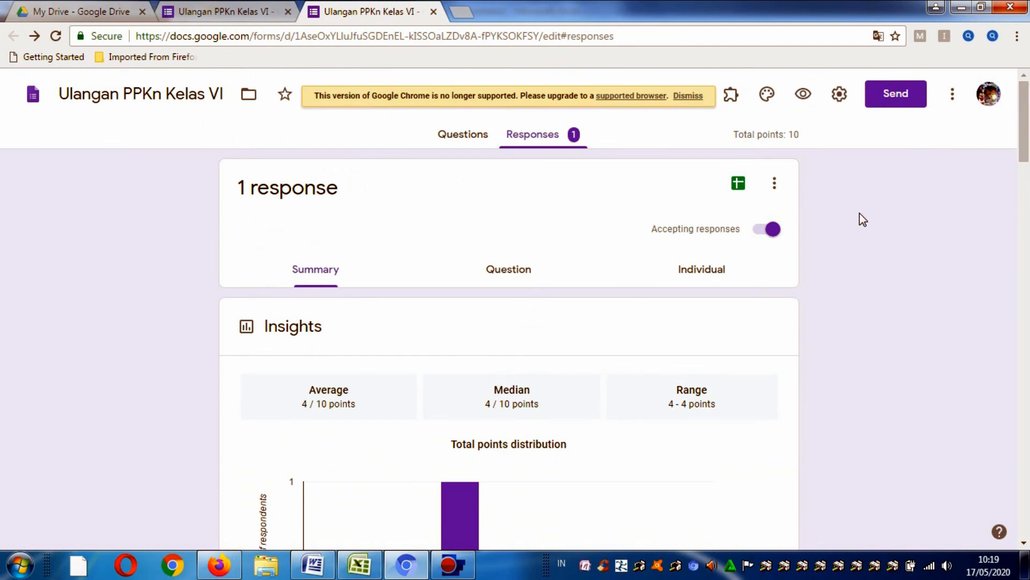
pyautogui.click(736, 185)
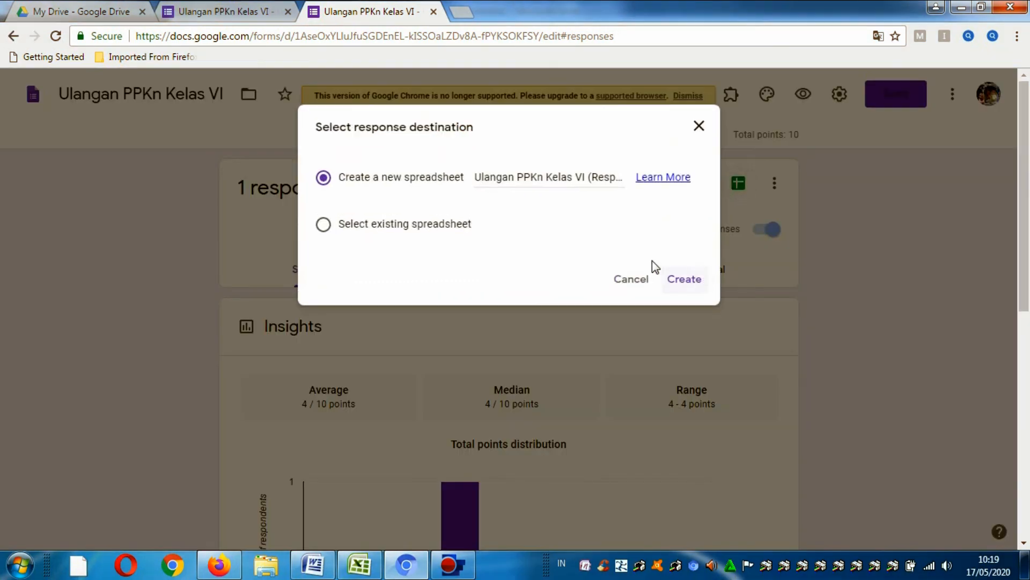
pyautogui.click(687, 287)
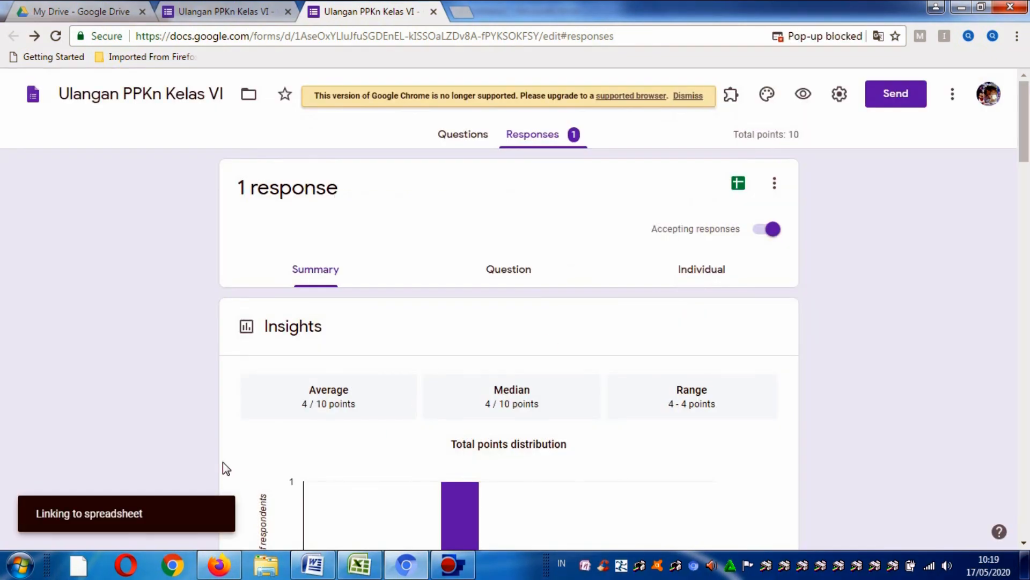
pyautogui.click(207, 517)
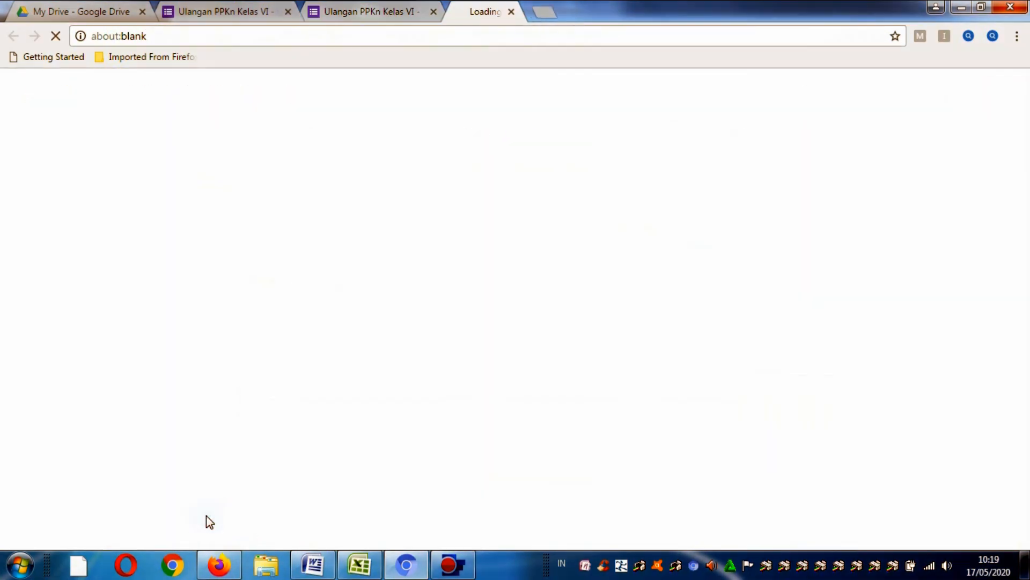